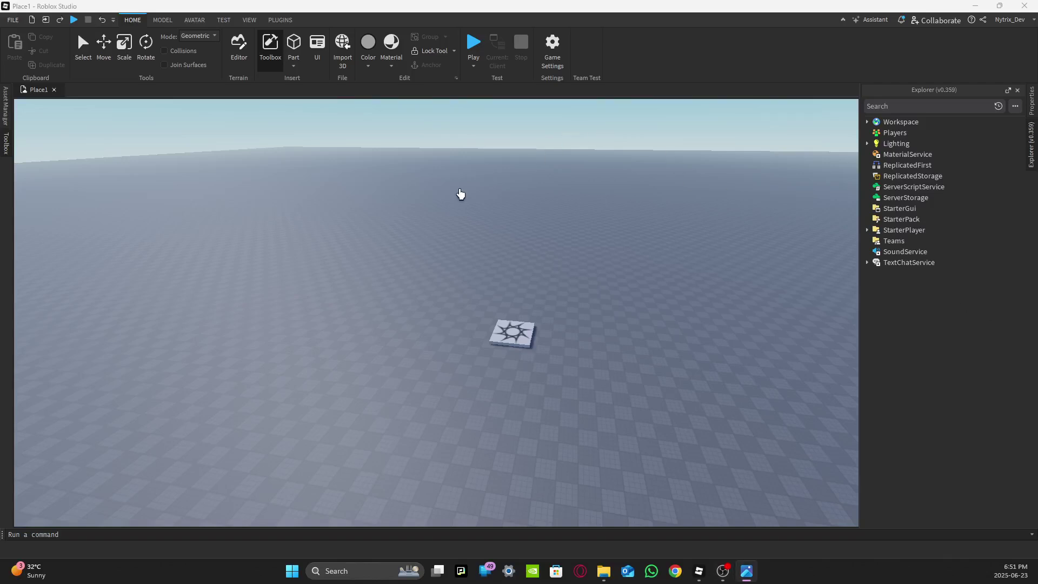
right_drag(499, 276, 498, 276)
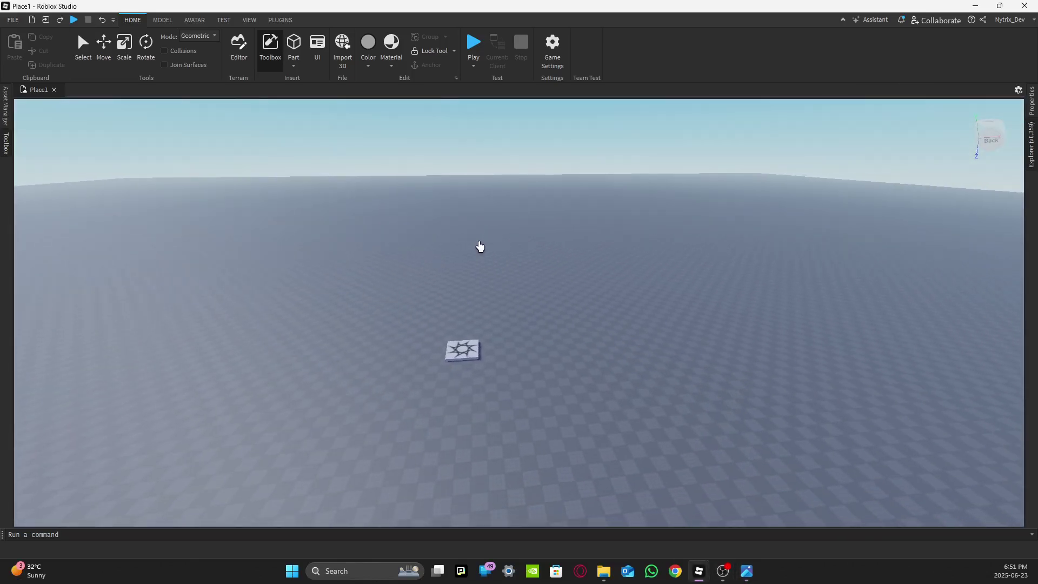
scroll(498, 297, down, 3)
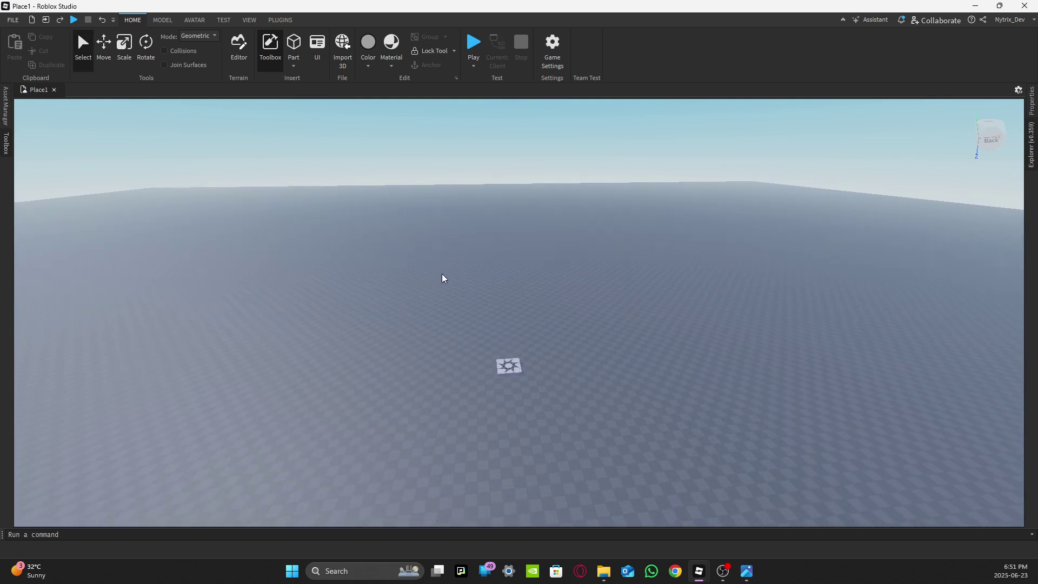
right_drag(449, 296, 449, 296)
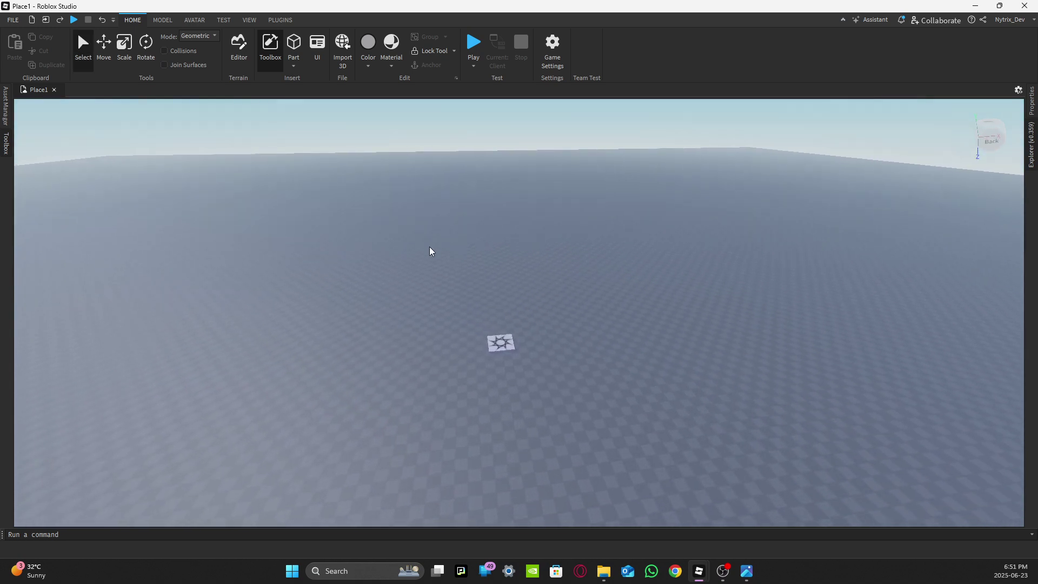
key(w)
click(227, 20)
click(248, 20)
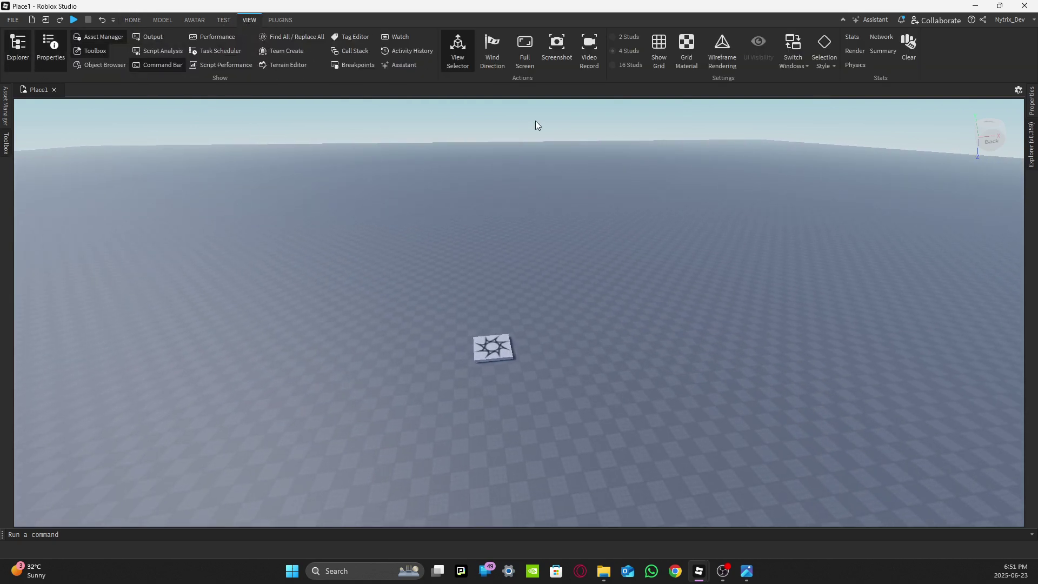
right_drag(352, 200, 351, 200)
key(a)
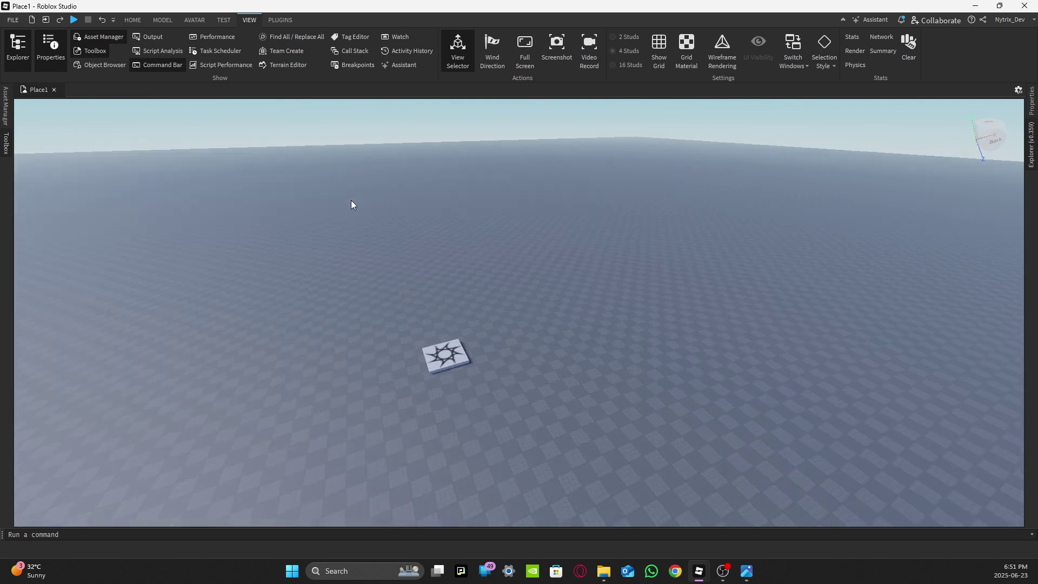
- Add a Folder to Workspace and name it Map
mouse_move(1033, 148)
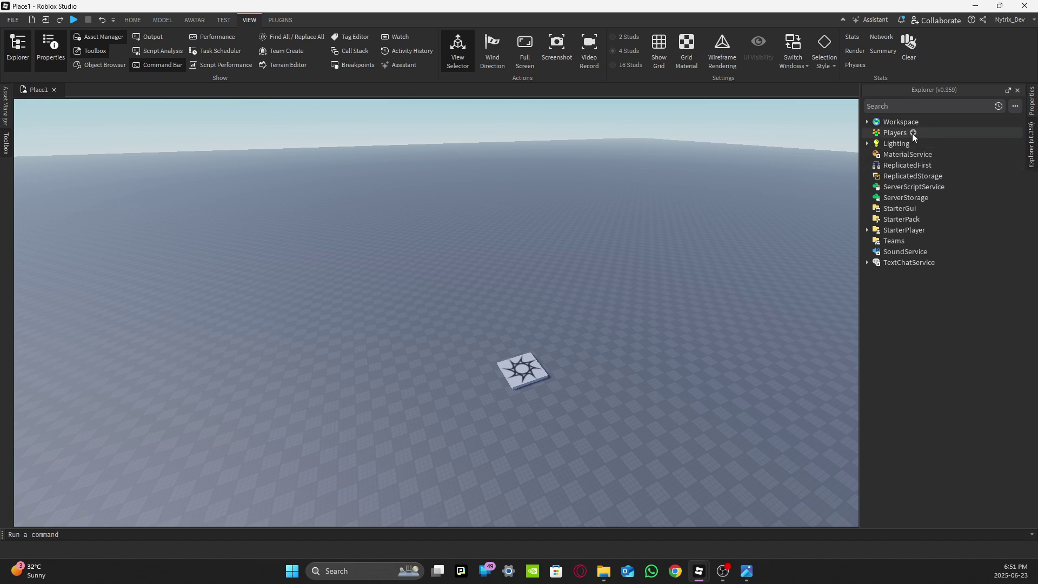
click(926, 122)
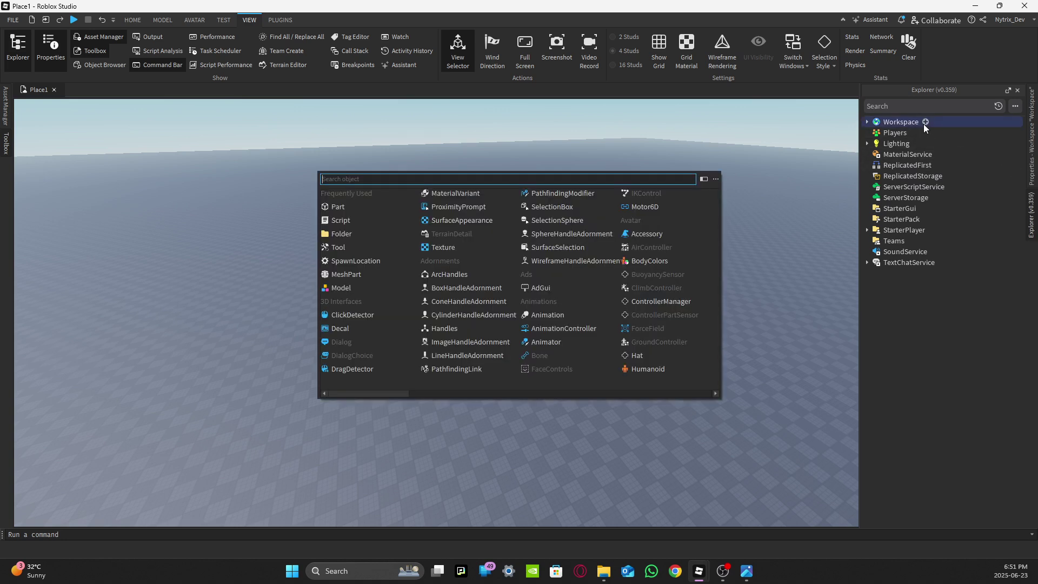
text(fol)
key(Return)
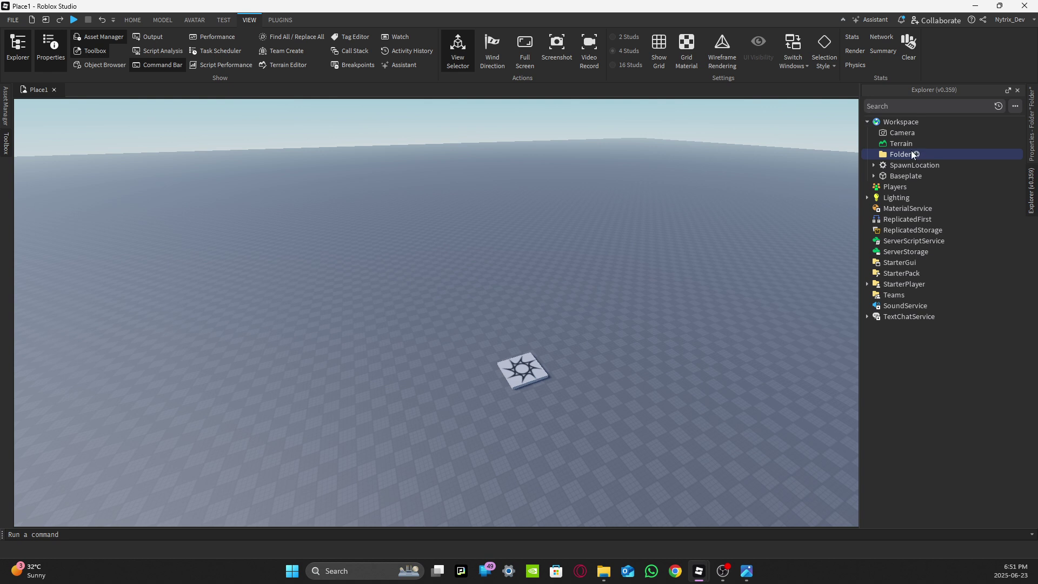
key(F2)
text(Map)
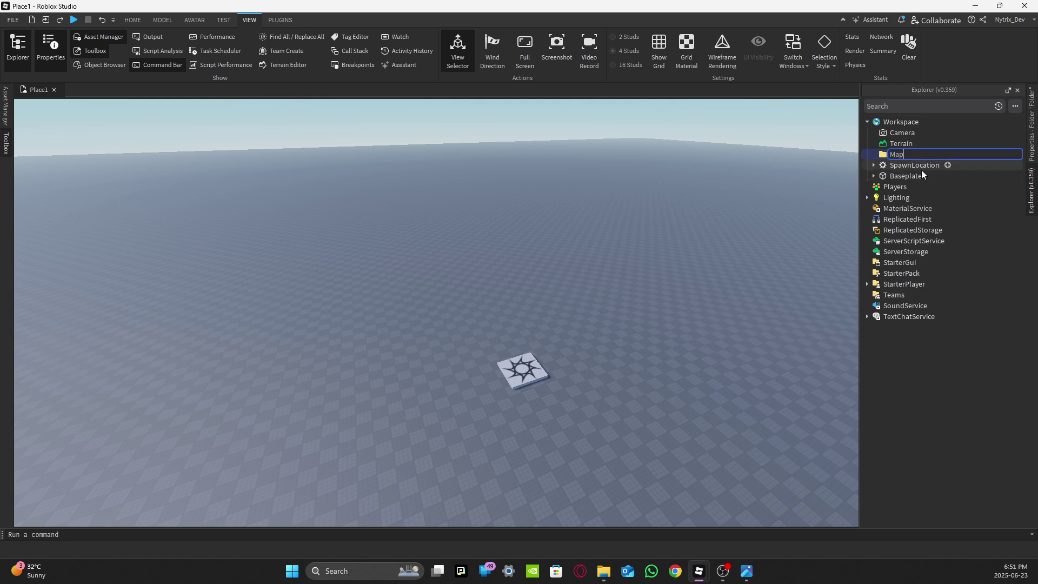
key(Return)
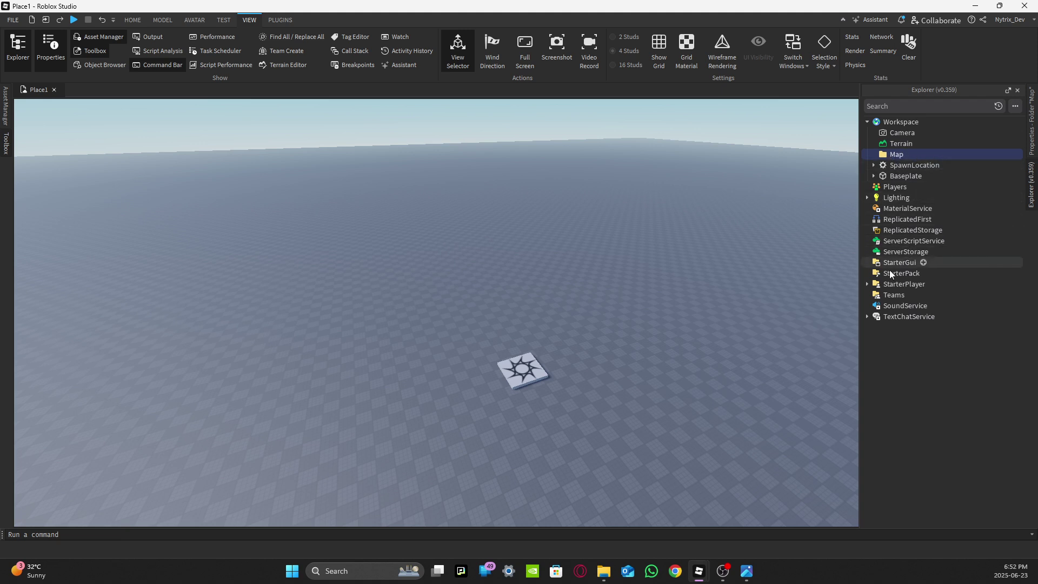
- Add a ScreenGui to StarterGui and name it MiniMap
click(923, 262)
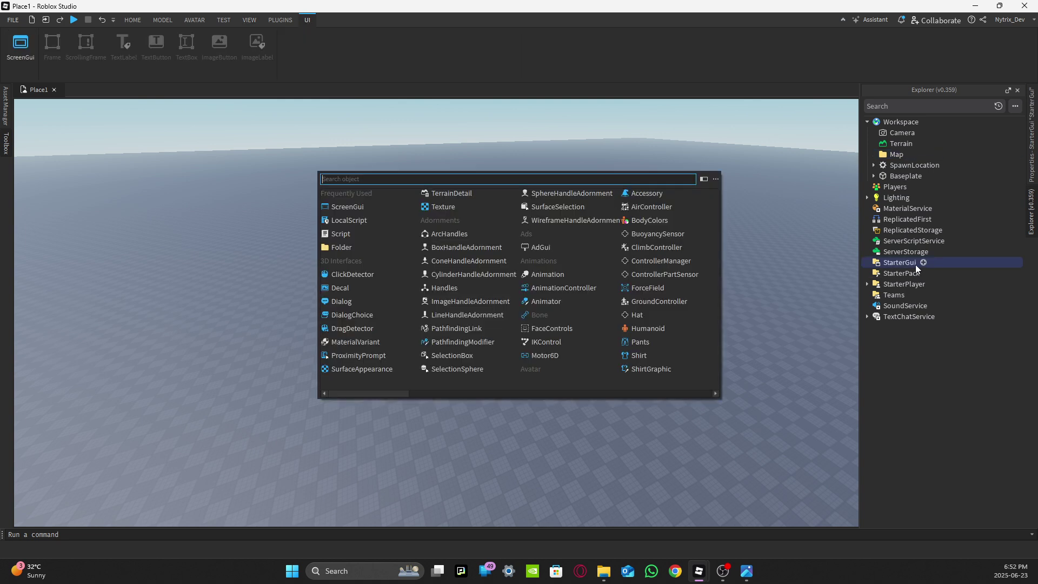
text(scr)
key(Return)
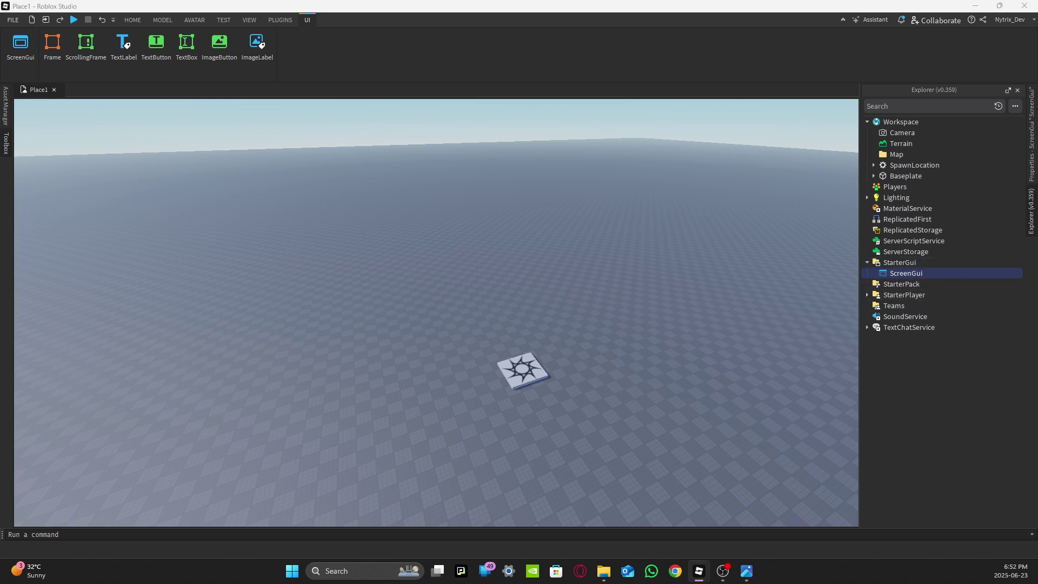
right_click(913, 276)
click(941, 329)
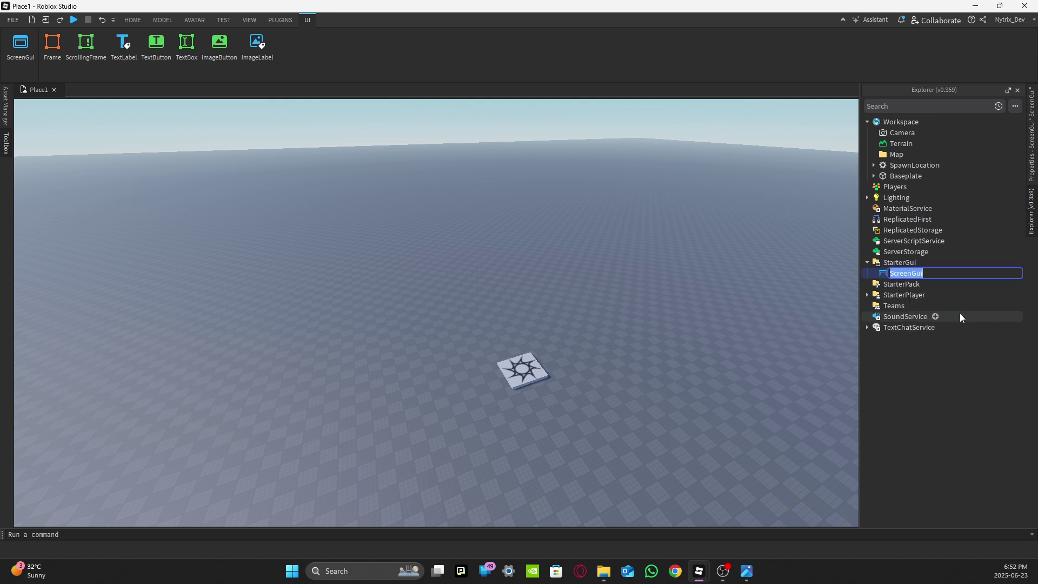
text(MiniMap)
key(Return)
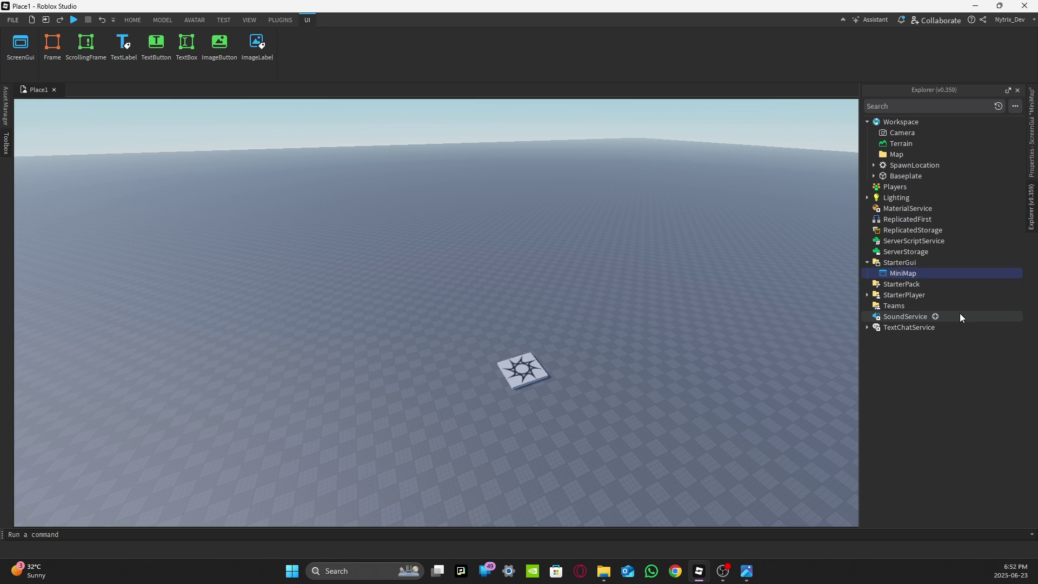
- Add a ViewportFrame to the MiniMap ScreenGui and place it near the game screen's lower-left corner at about 233 x 231
click(924, 273)
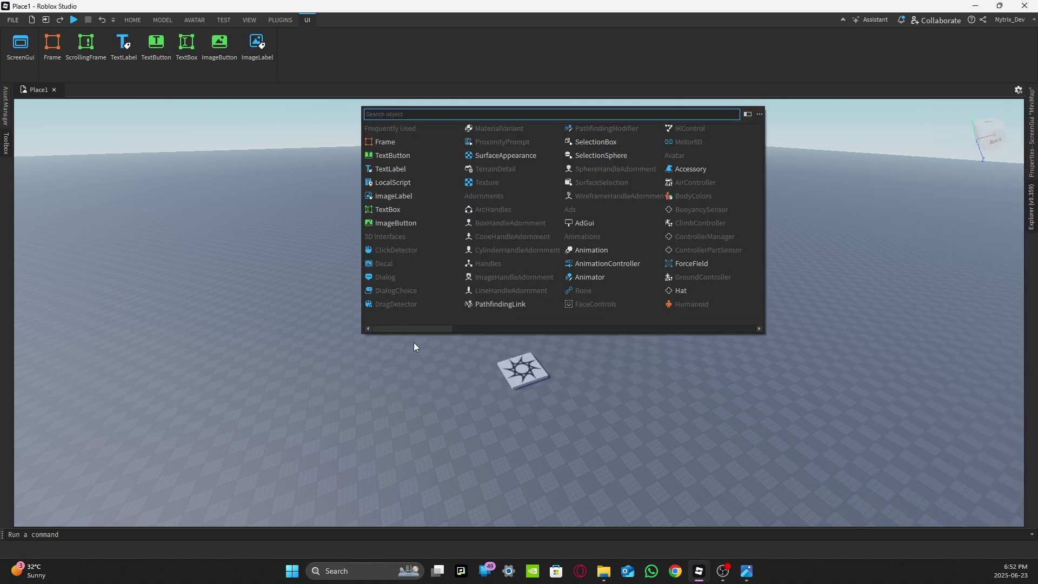
drag(410, 329, 552, 331)
click(611, 142)
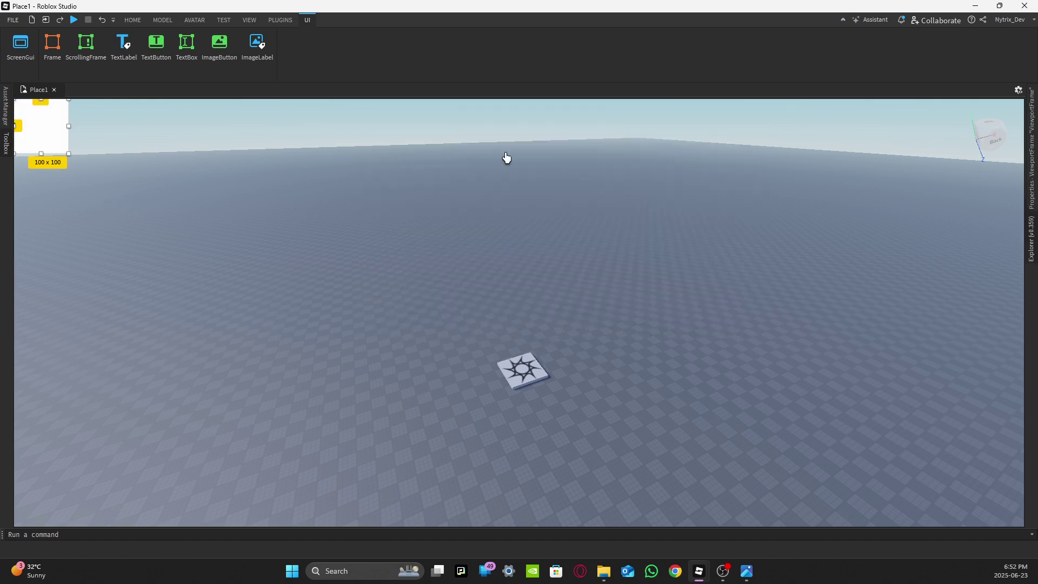
drag(51, 142, 81, 480)
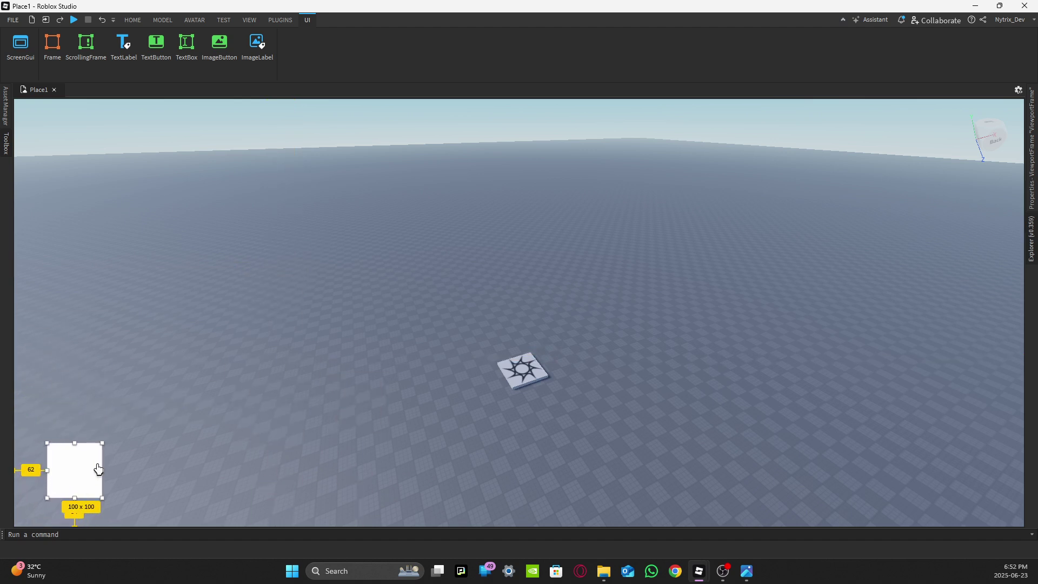
drag(103, 443, 175, 374)
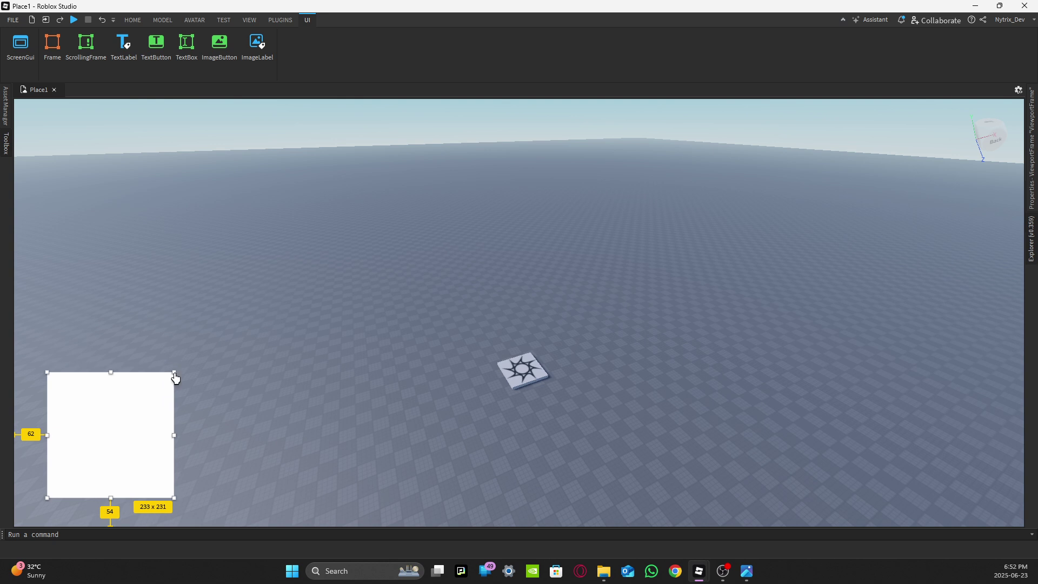
mouse_move(124, 416)
mouse_down()
mouse_move(134, 427)
mouse_move(119, 419)
mouse_up()
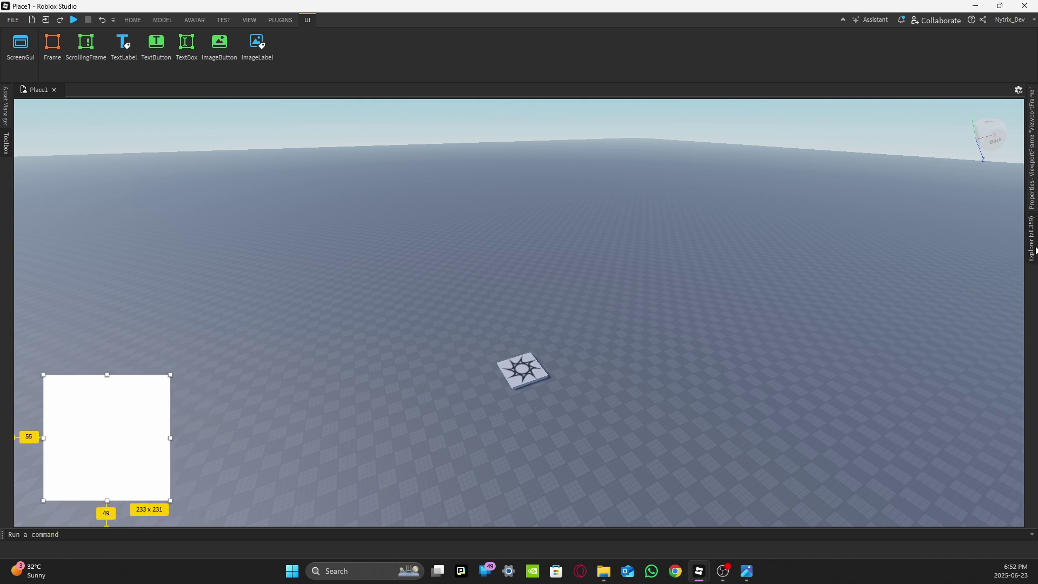
- Rename the ViewportFrame inside MiniMap as MinimapFrame
click(1031, 246)
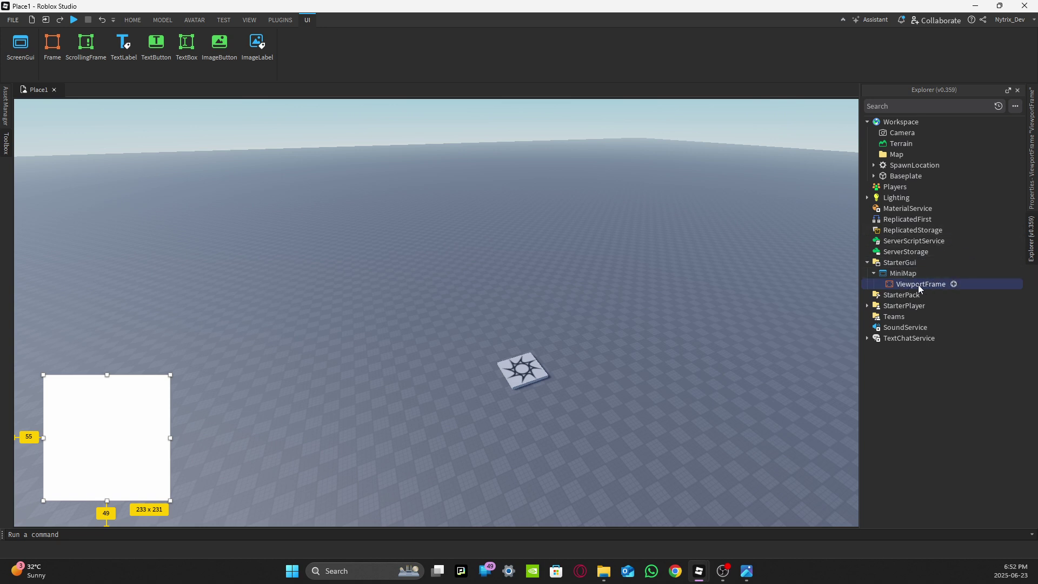
right_click(931, 287)
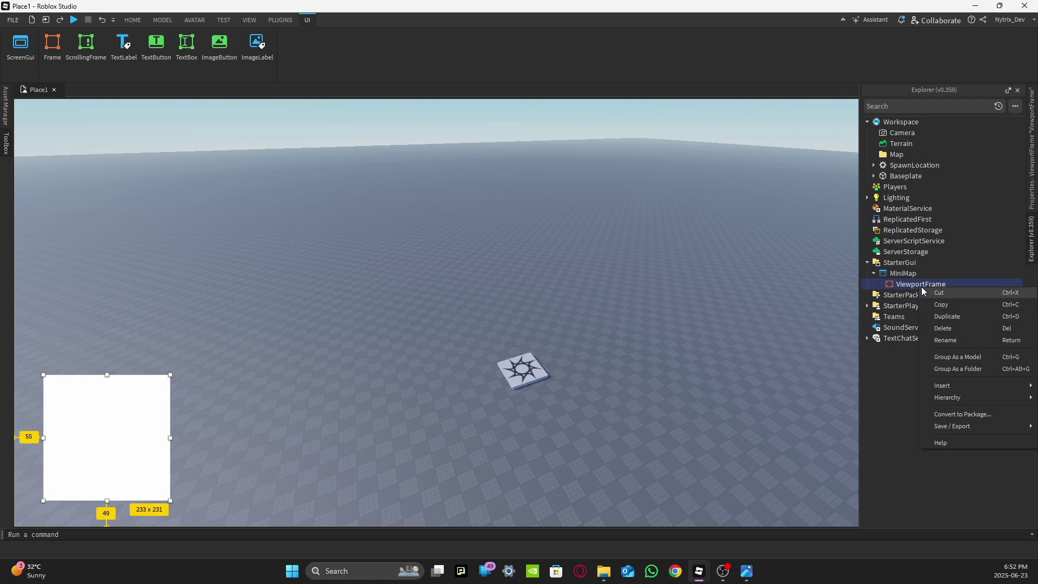
click(946, 340)
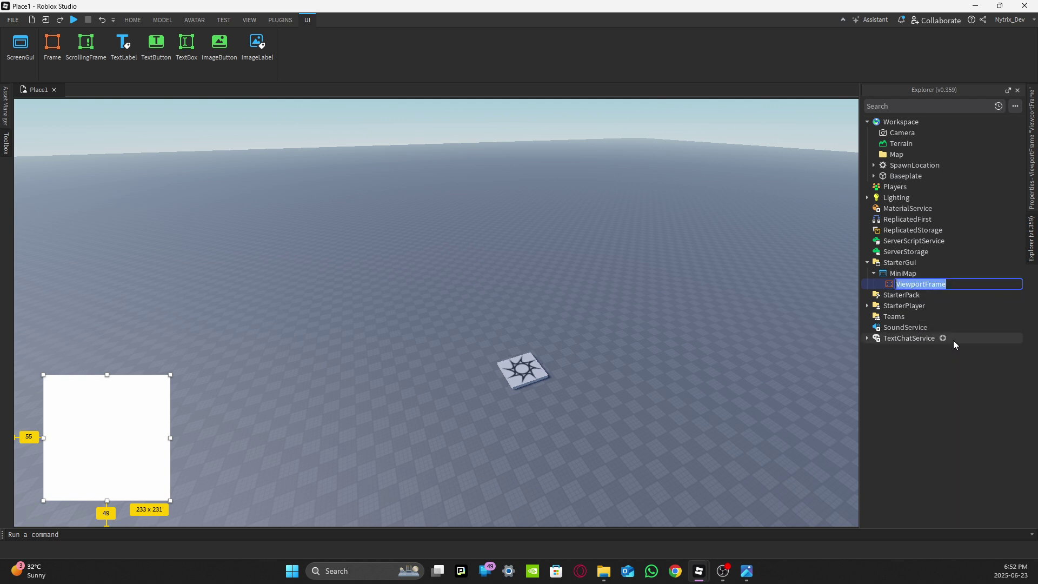
text(MiniM)
key(BackSpace)
text(mapFrame)
key(Return)
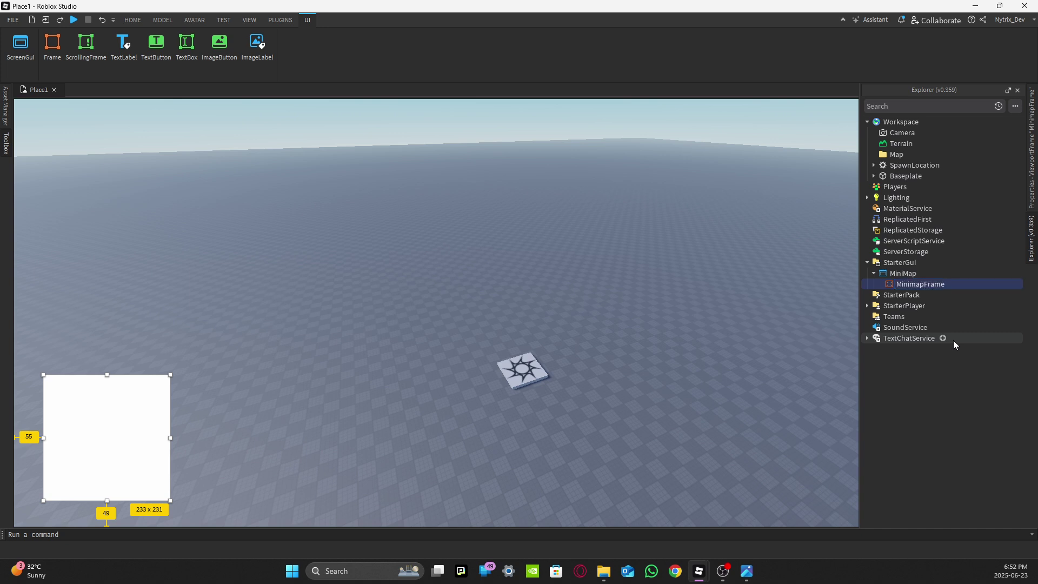
- Add a UIAspectRatioConstraint to MinimapFrame
click(951, 285)
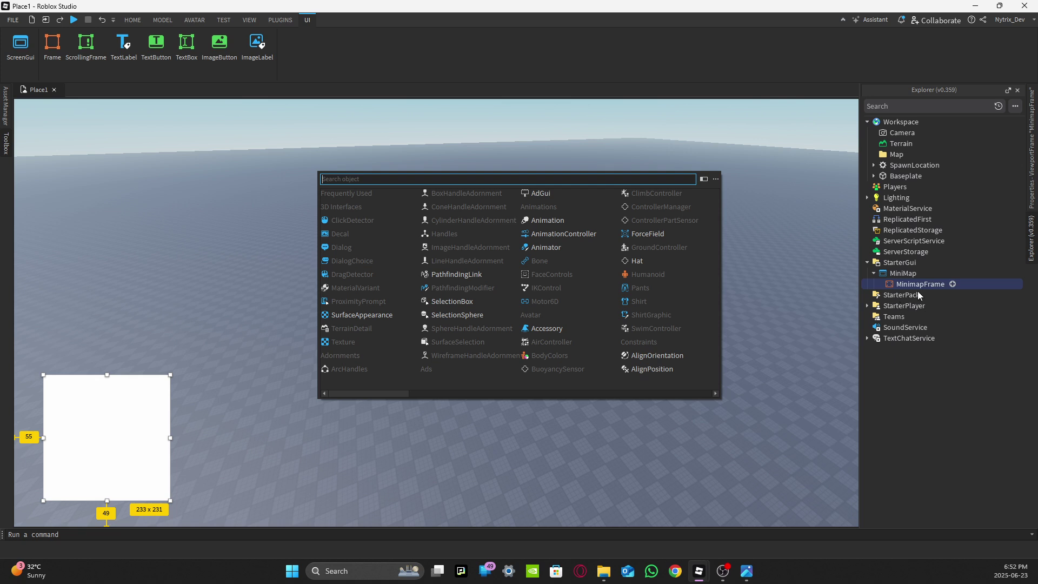
click(919, 287)
click(953, 284)
text(UIAspectRatioConstraint)
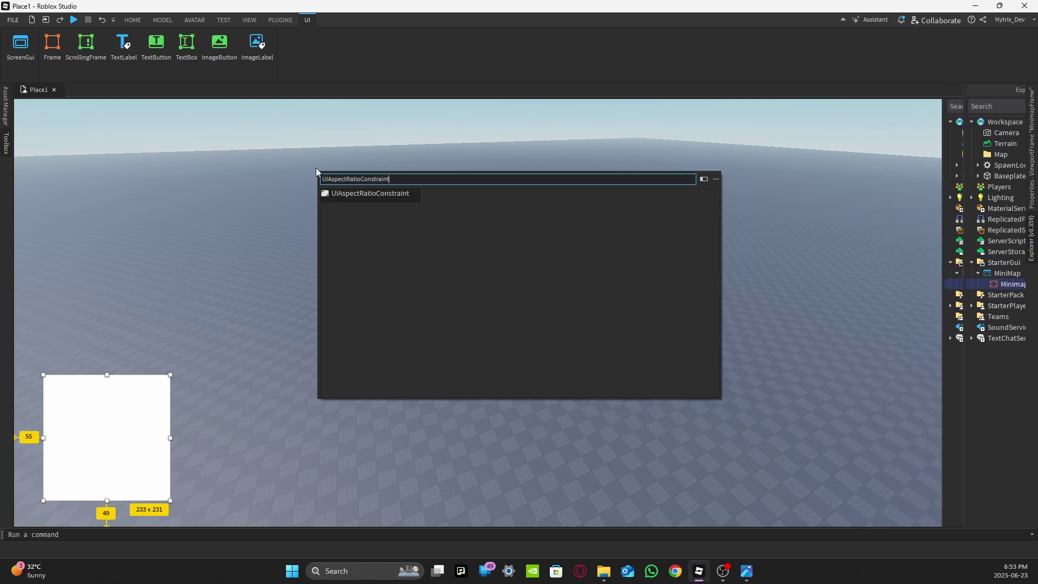
click(448, 135)
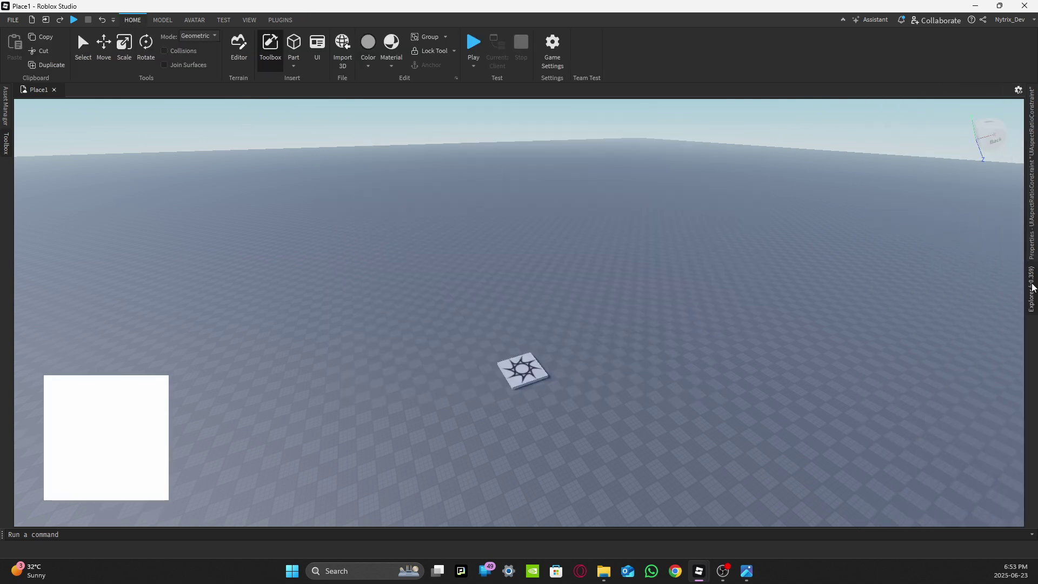
- Rename the UIAspectRatioConstraint inside MinimapFrame as Map
click(1028, 287)
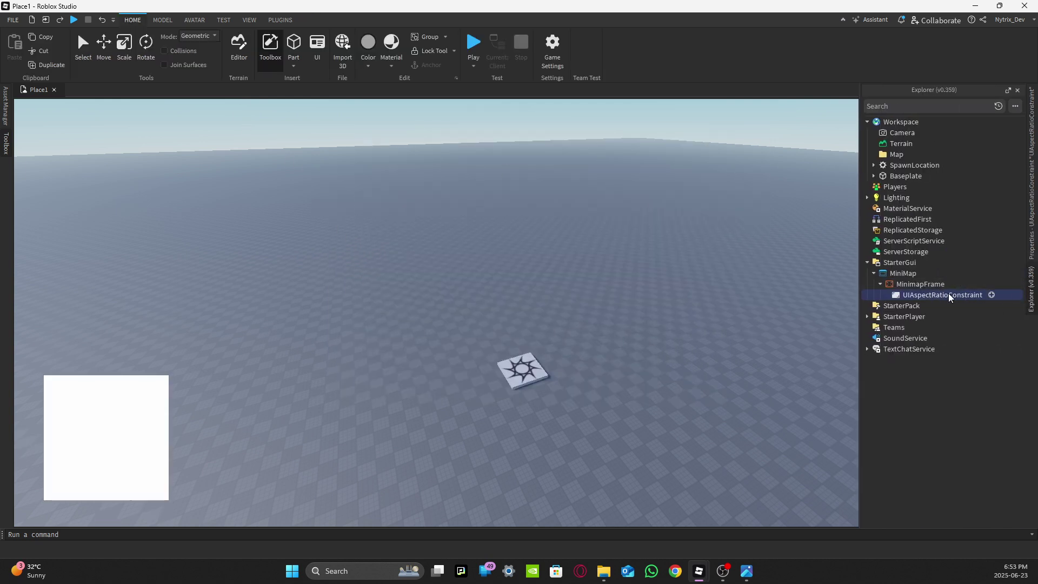
right_click(953, 296)
click(947, 345)
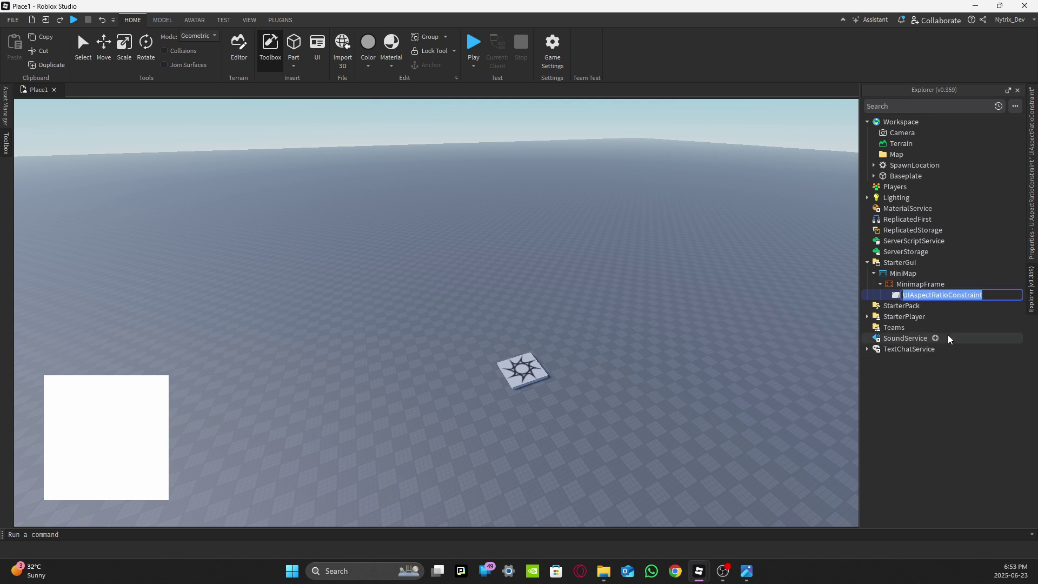
text(Map)
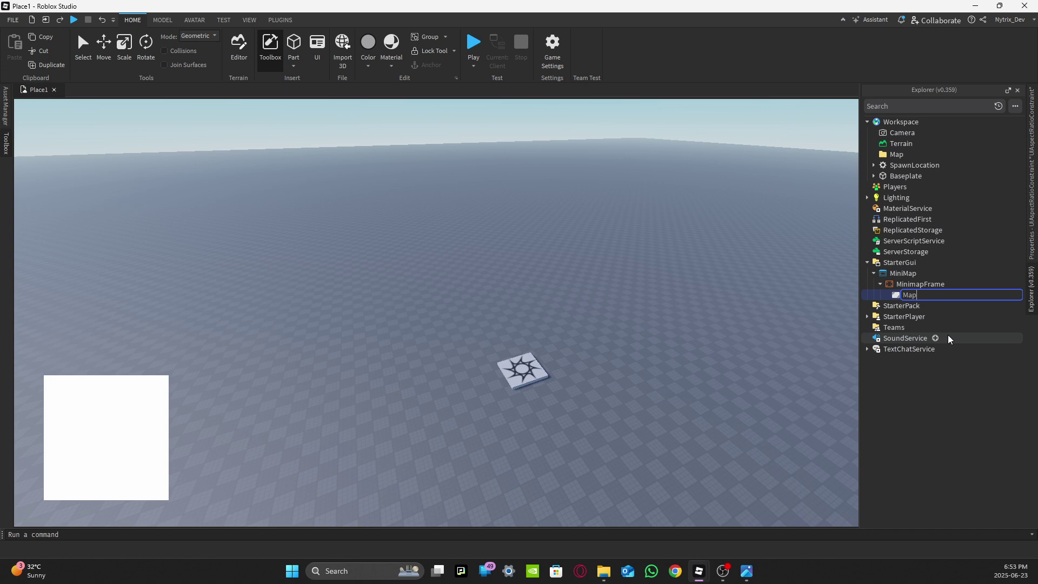
key(Return)
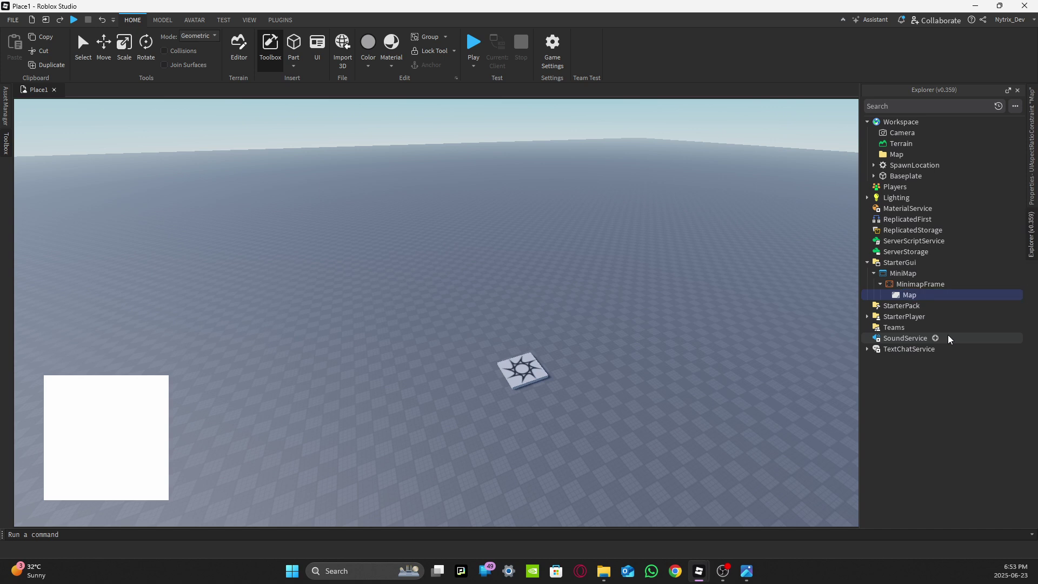
- Add an ImageLabel to MinimapFrame inside the MiniMap ScreenGui
click(952, 284)
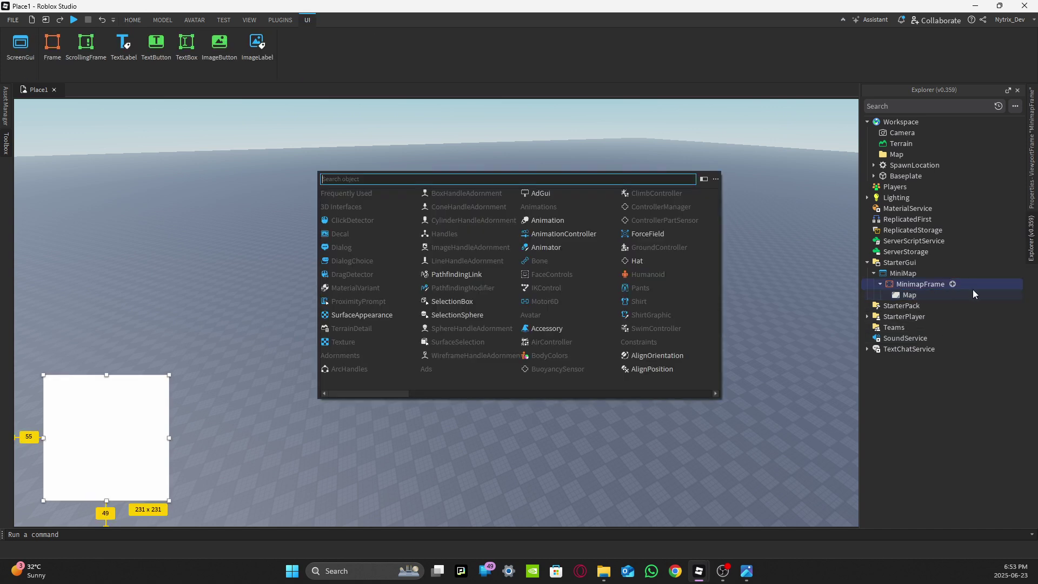
text(l)
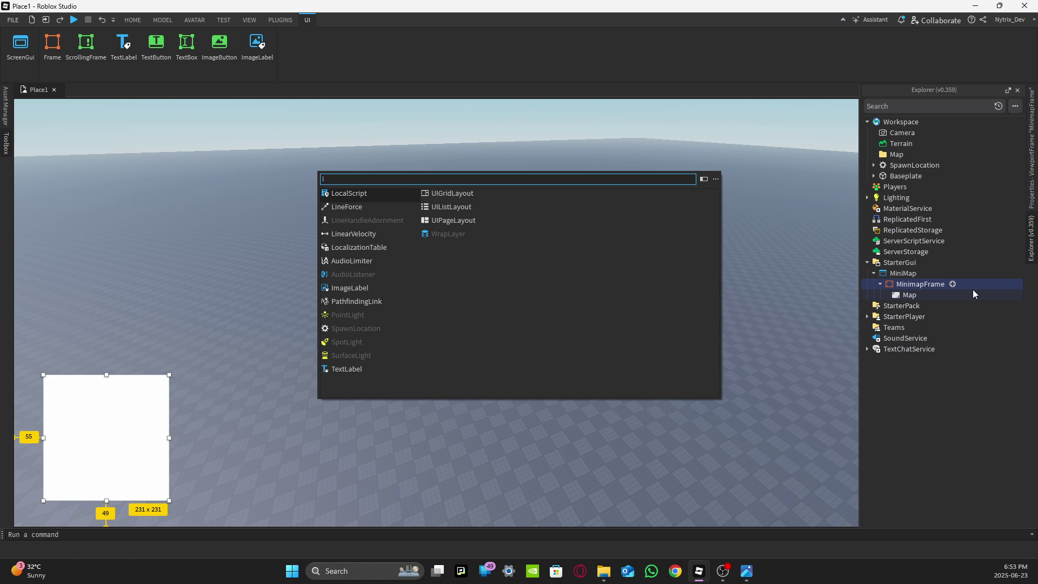
key(BackSpace)
text(image)
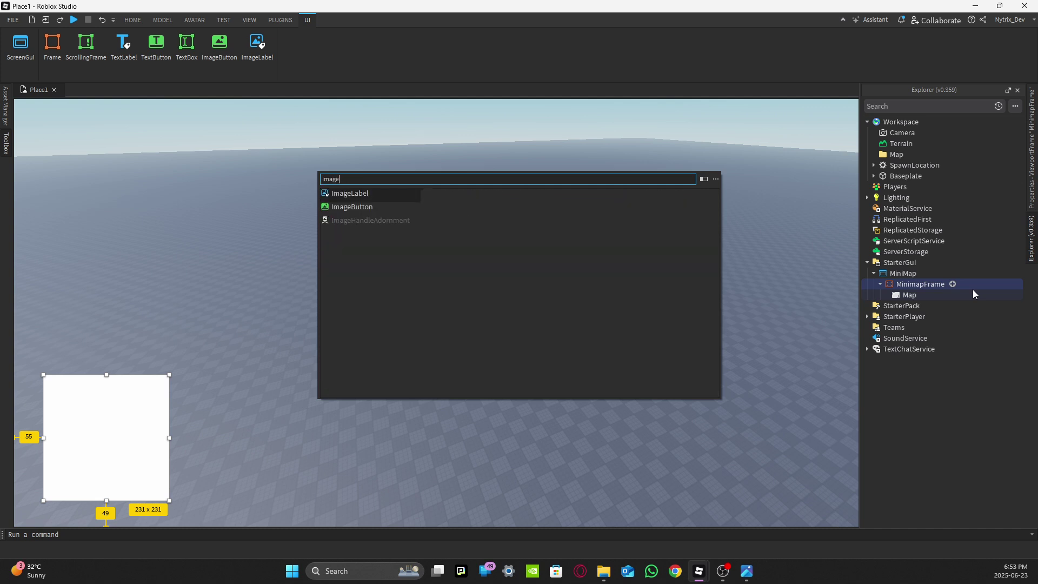
key(Return)
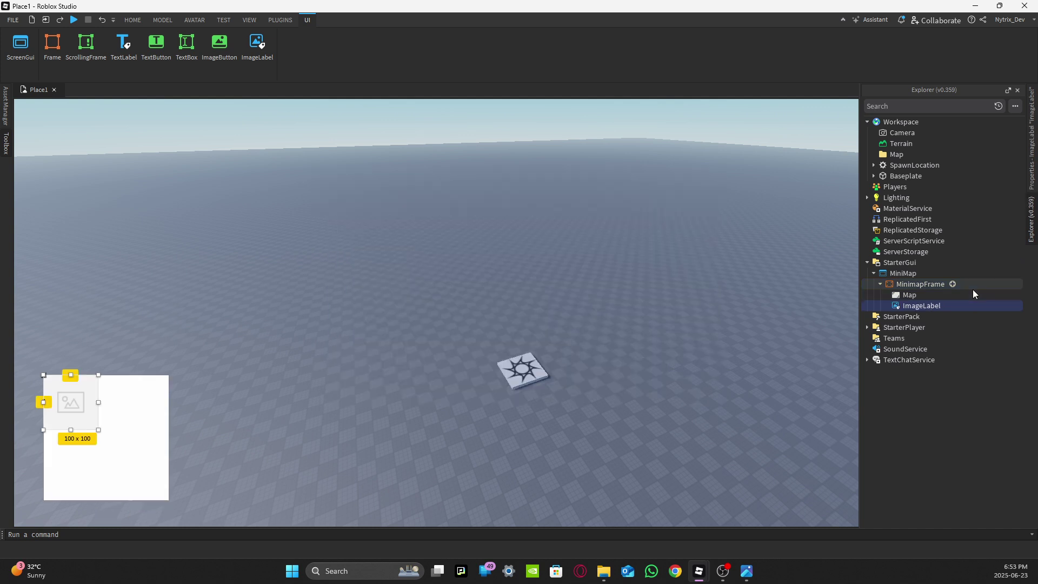
- Rename the ImageLabel inside MinimapFrame as Arrow
right_click(916, 310)
click(961, 365)
text(Arrow)
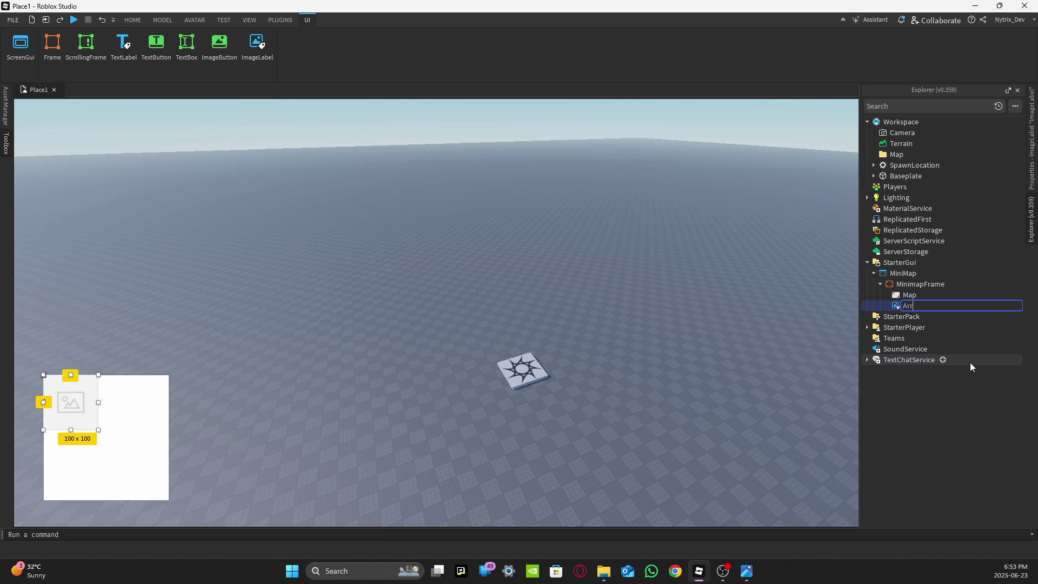
key(Return)
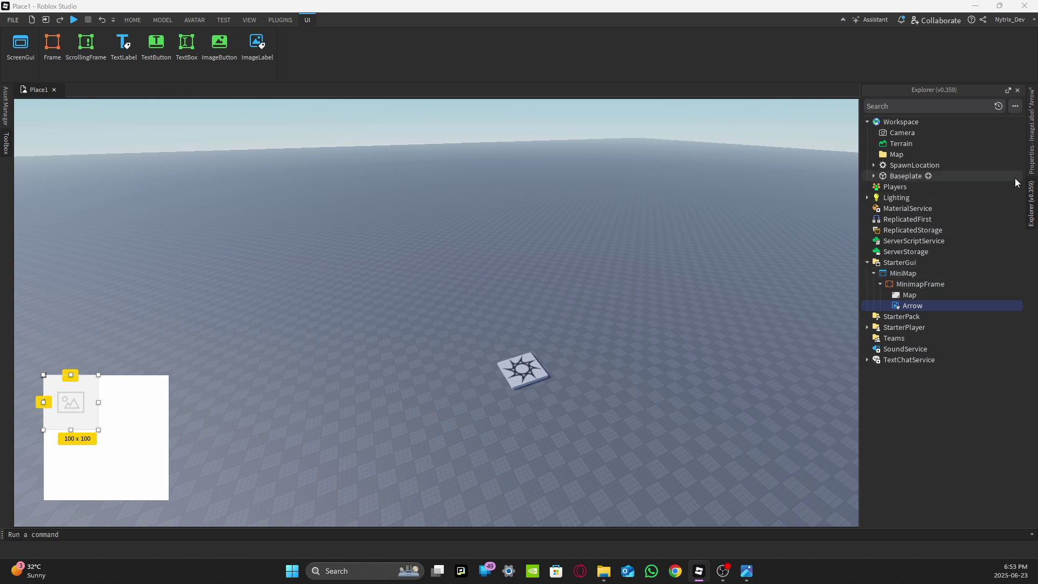
- Give the Arrow label a blue arrow image, size it 46 x 46 and center it in MinimapFrame
click(1032, 163)
scroll(954, 413, down, 3)
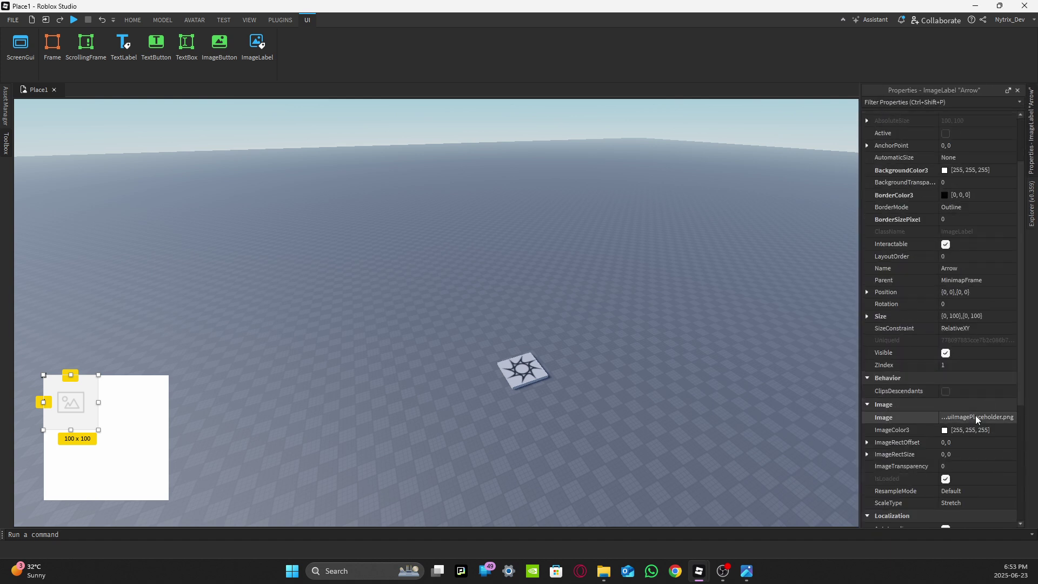
click(1031, 227)
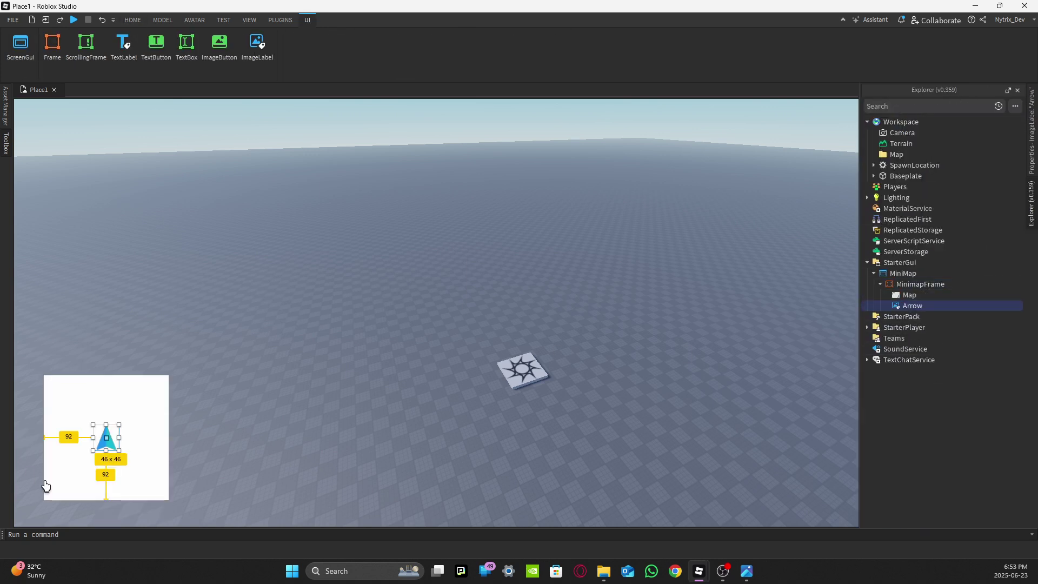
- Collapse MinimapFrame in the hierarchy and add a LocalScript to the MiniMap ScreenGui
click(46, 486)
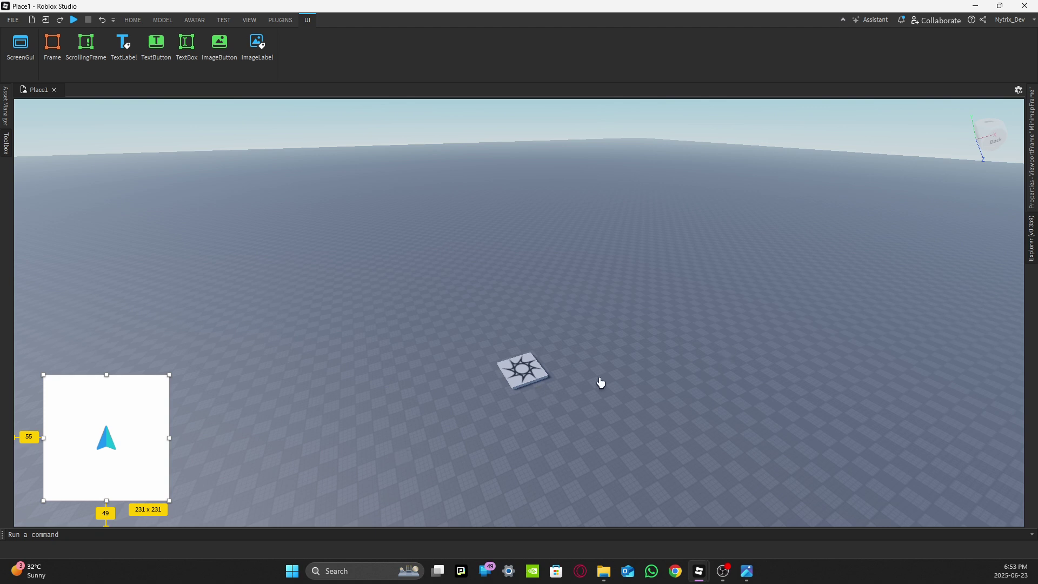
mouse_move(1034, 260)
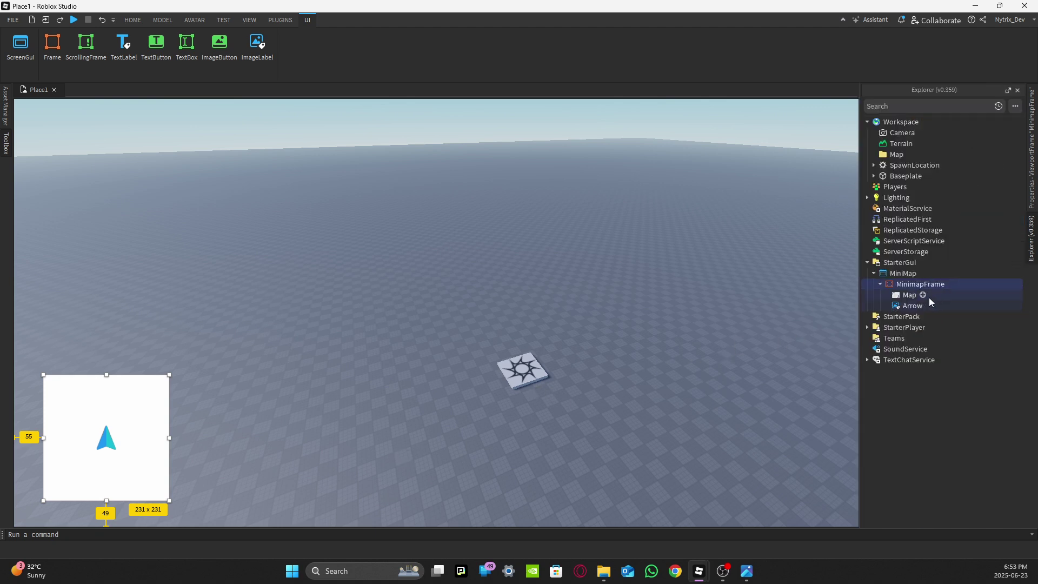
click(880, 284)
click(880, 284)
click(879, 284)
click(916, 274)
click(924, 273)
text(local)
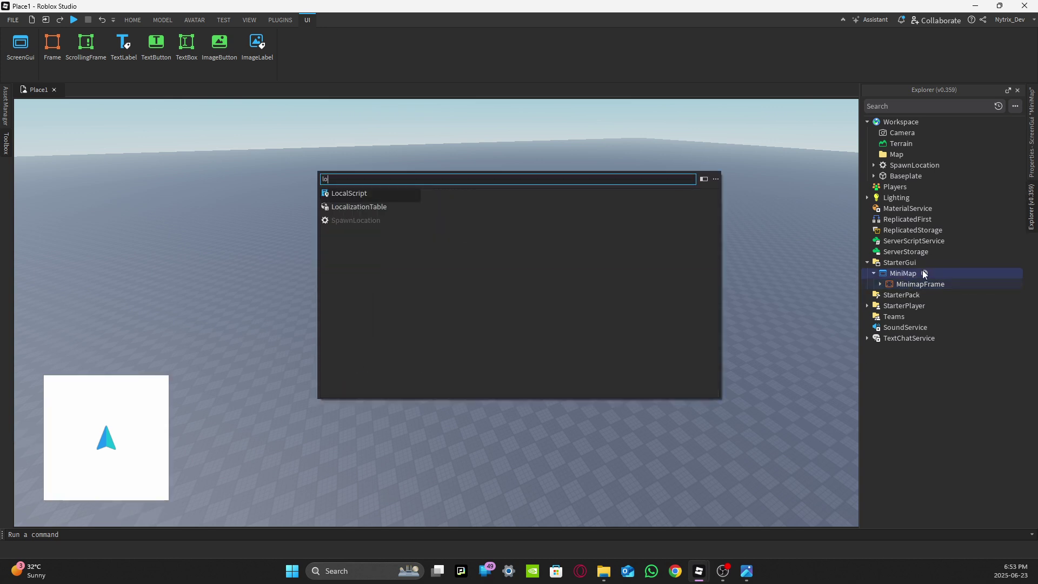
key(Return)
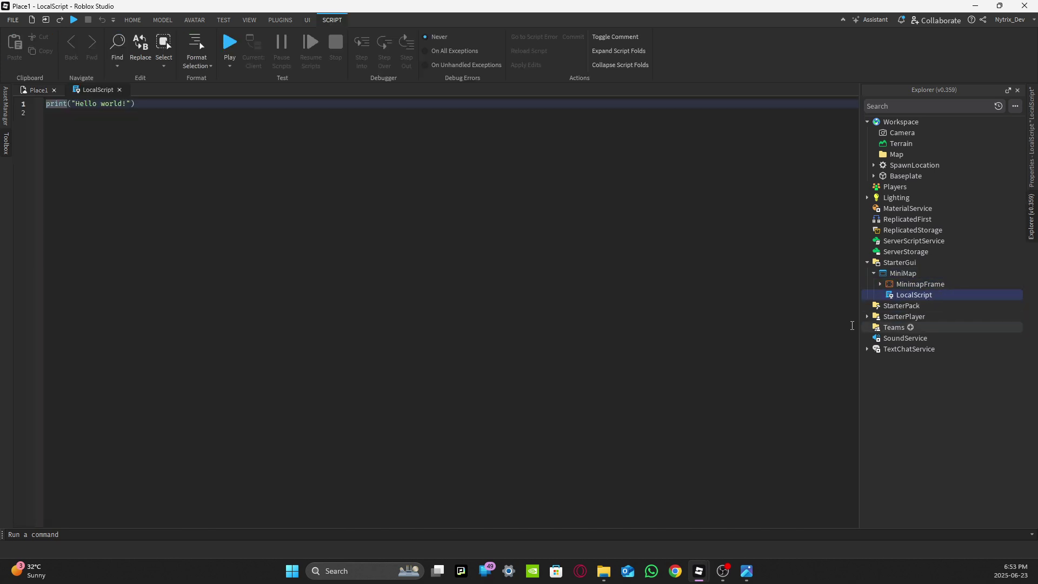
- Replace the LocalScript's default code with a minimap script that clones Map's children into MinimapFrame, follows the player from 3500 above and rotates Arrow
click(675, 265)
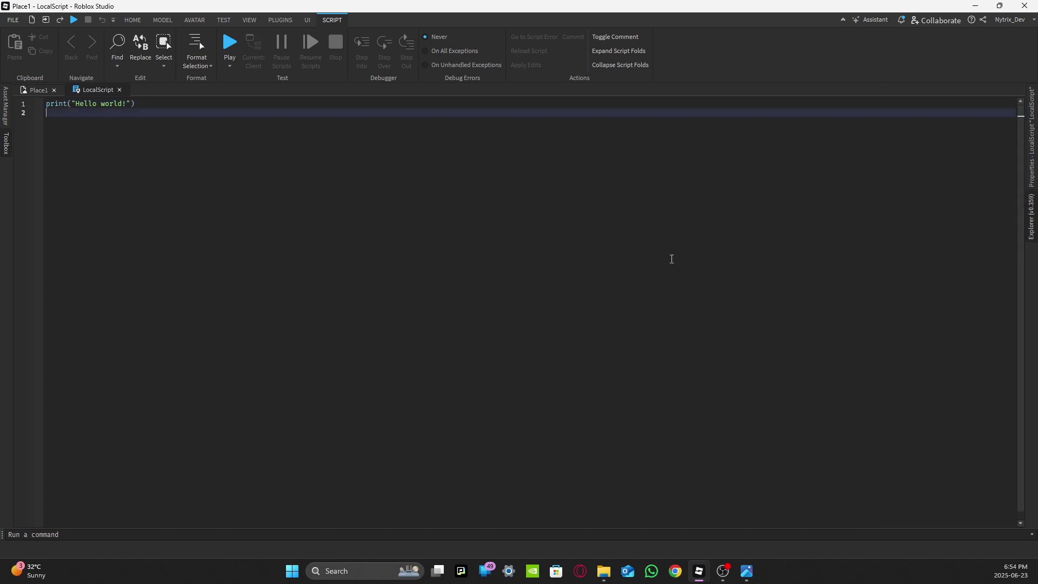
key(ctrl+a)
key(BackSpace)
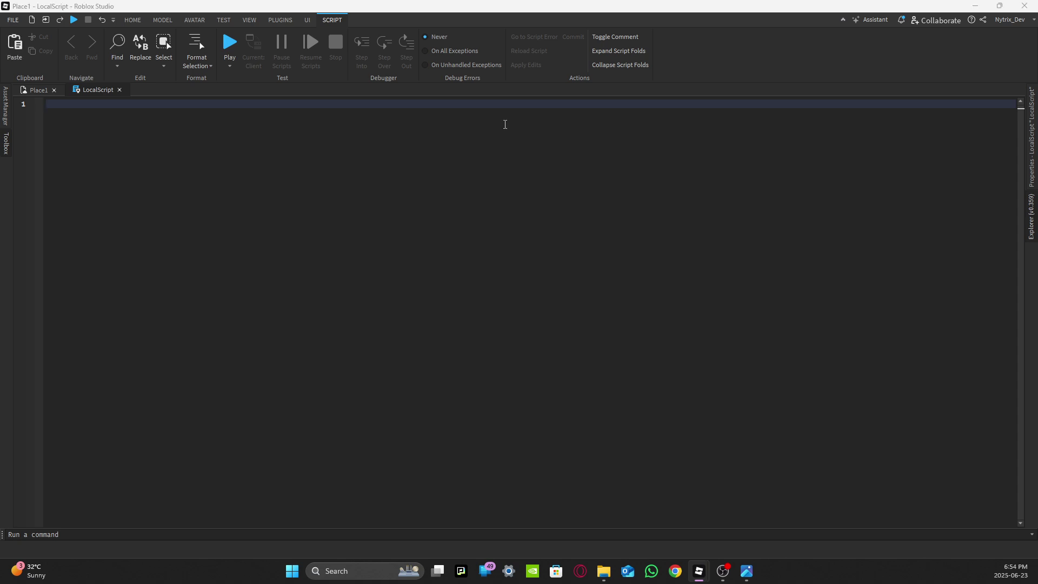
click(298, 190)
text(local plr = game:GetService("Players").LocalPlayer local char = plr.Character or plr.CharacterAdded local hum = char:WaitForChild("Humanoid") local humRootPart = char:WaitForChild("HumanoidRootPart") local map = game.Workspace.Map local gui = script.Parent local ViewPortFrame = gui:WaitForChild("MinimapFrame") --get the Camera local cam = Instance.new("Camera") cam.Parent = game.Workspace cam.CameraType = Enum.CameraType.Scriptable cam.FieldOfView = 1 ViewPortFrame.CurrentCamera = cam  for i, minimapObjects in pairs(map:GetChildren()) do 	minimapObjects:Clone().Parent = ViewPortFrame end  game:GetService("RunService").RenderStepped:Connect(function() 	local camFr = CFrame.new(humRootPart.Position+Vector3.new(0, 3500, 0), humRootPart.Position) 	cam.CFrame = camFr 	ViewPortFrame:WaitForChild("Arrow").Rotation = -humRootPart.Orientation.Y -90 end))
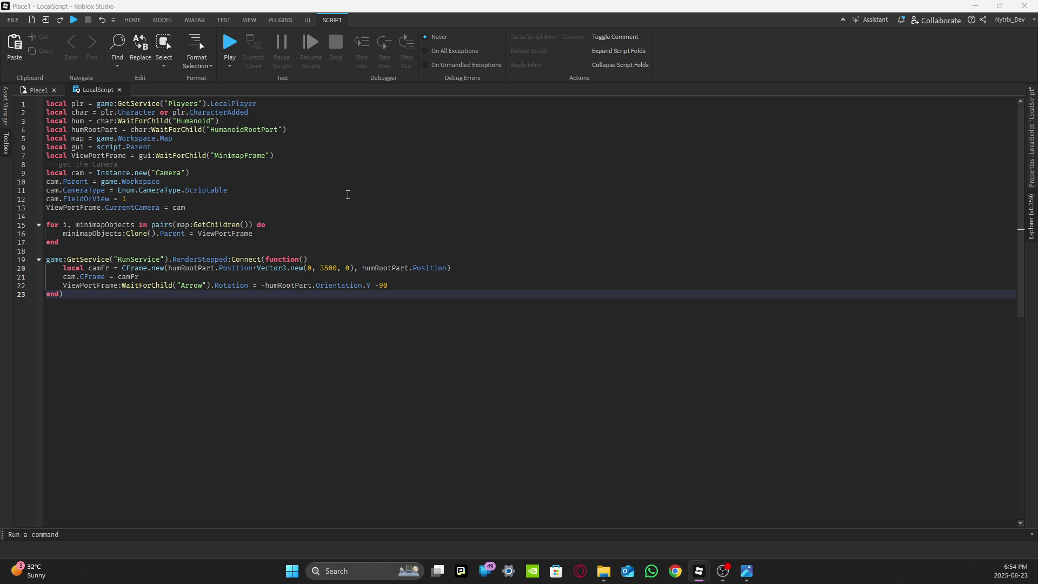
click(119, 90)
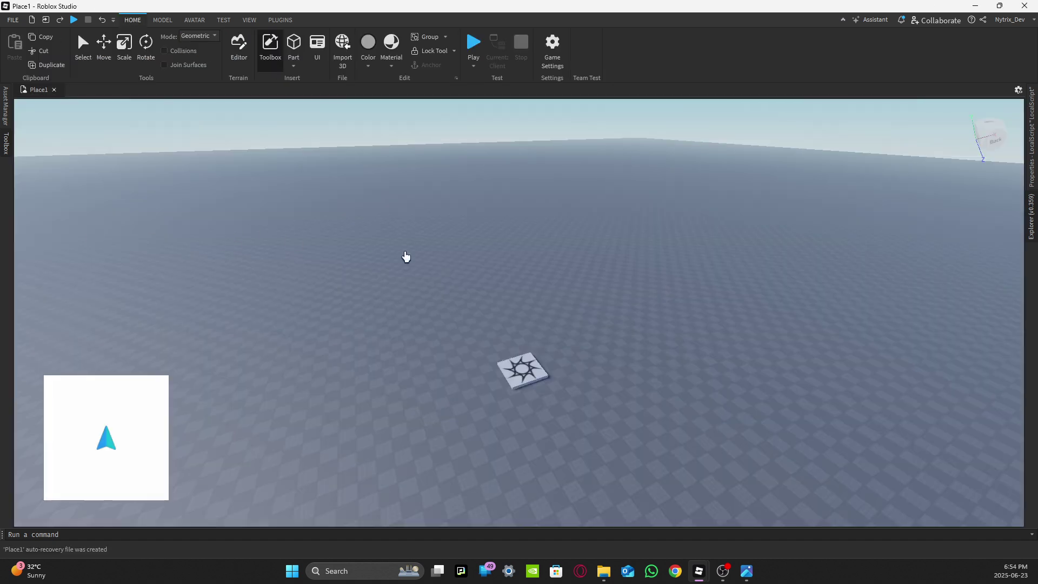
- Expand MinimapFrame in the hierarchy and move the Baseplate and SpawnLocation into the Map folder in Workspace
right_drag(406, 257, 41, 190)
key(w)
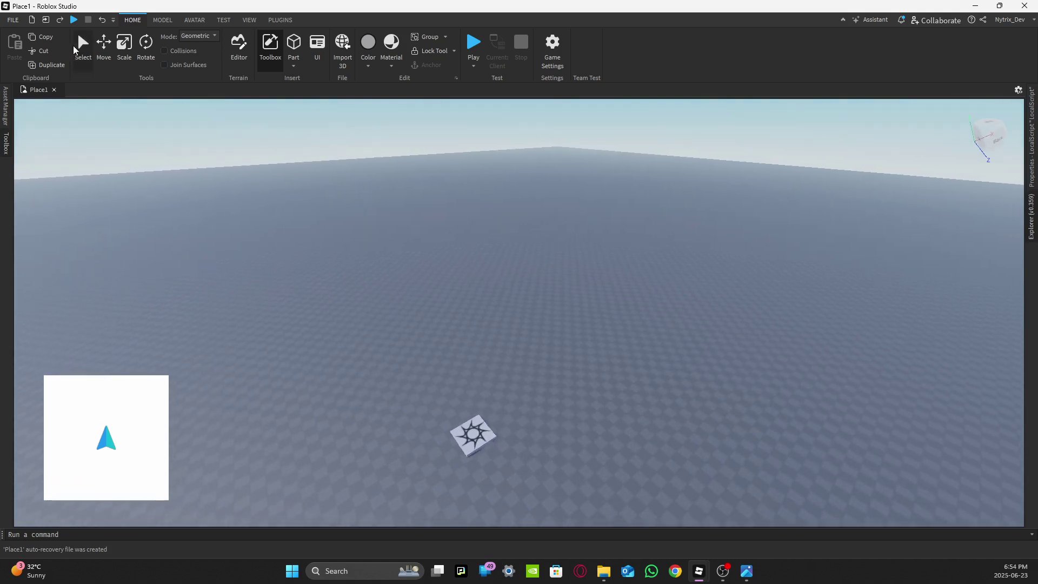
click(74, 48)
right_drag(379, 271, 391, 294)
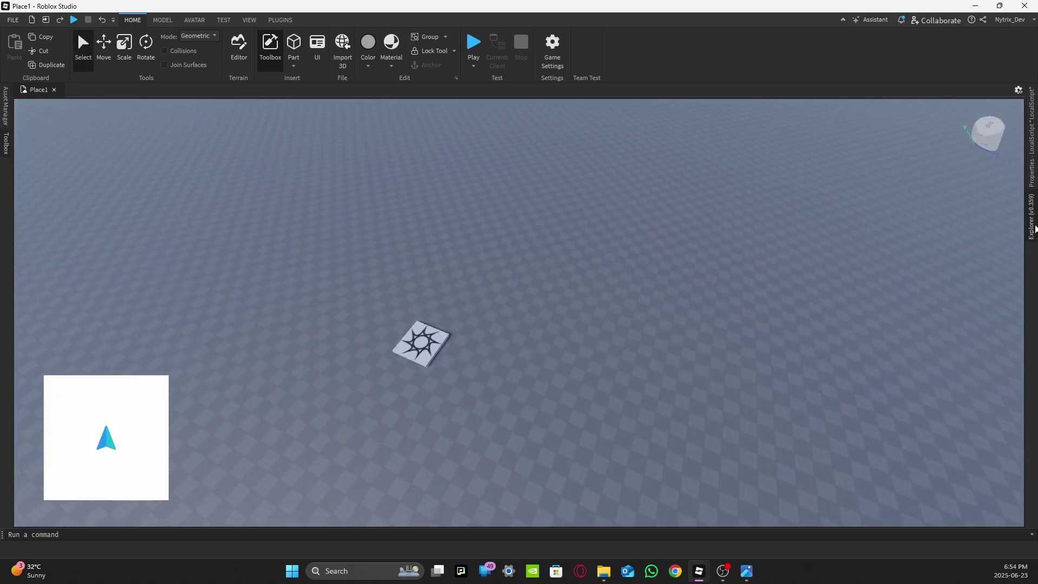
click(1025, 228)
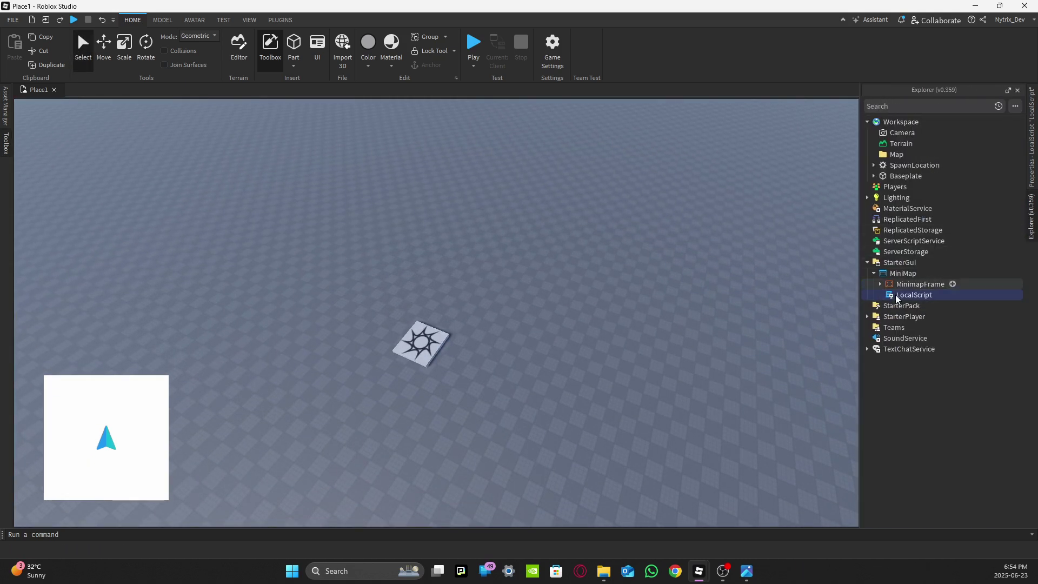
click(902, 273)
click(879, 285)
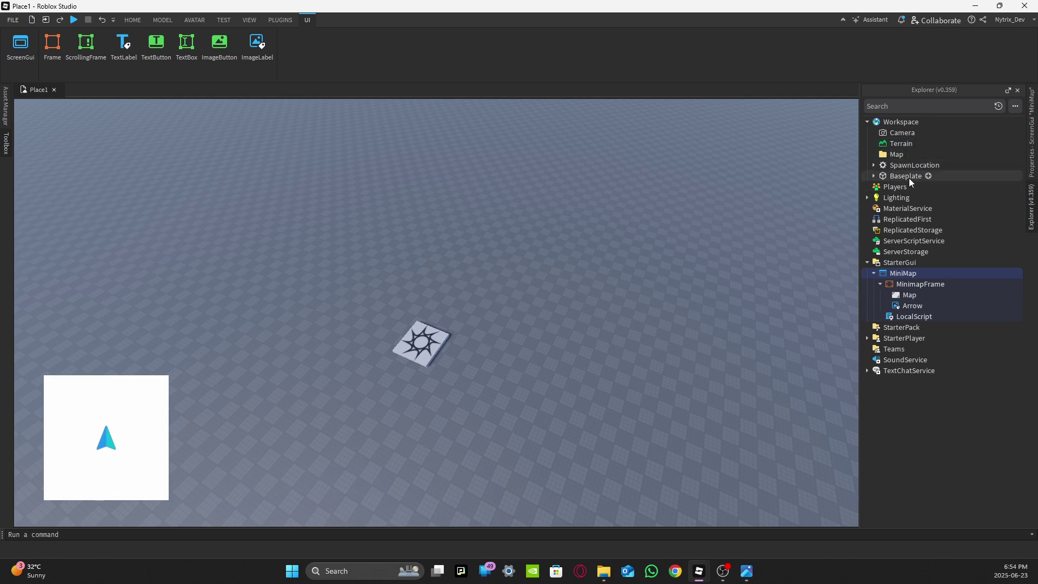
click(902, 177)
drag(898, 178, 896, 155)
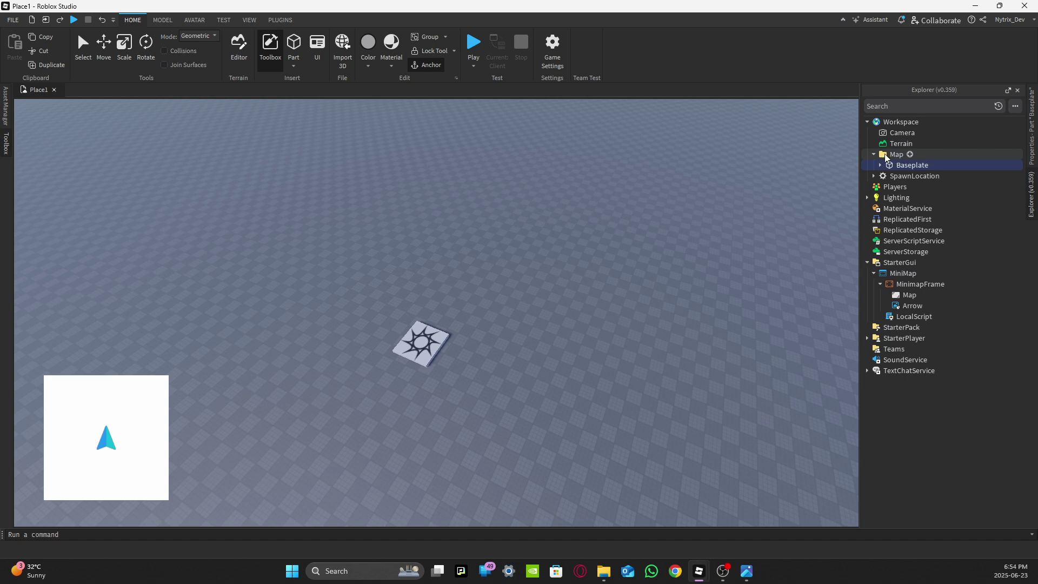
drag(897, 176, 891, 156)
- Insert the Modern house model from the Toolbox's Structure category into the place
click(5, 143)
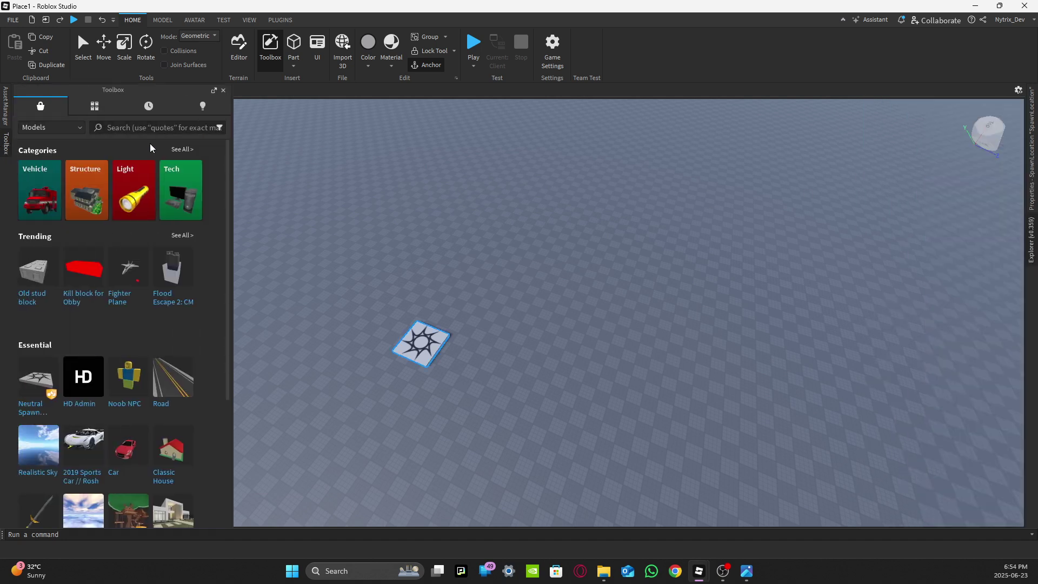
click(138, 127)
click(67, 190)
click(73, 191)
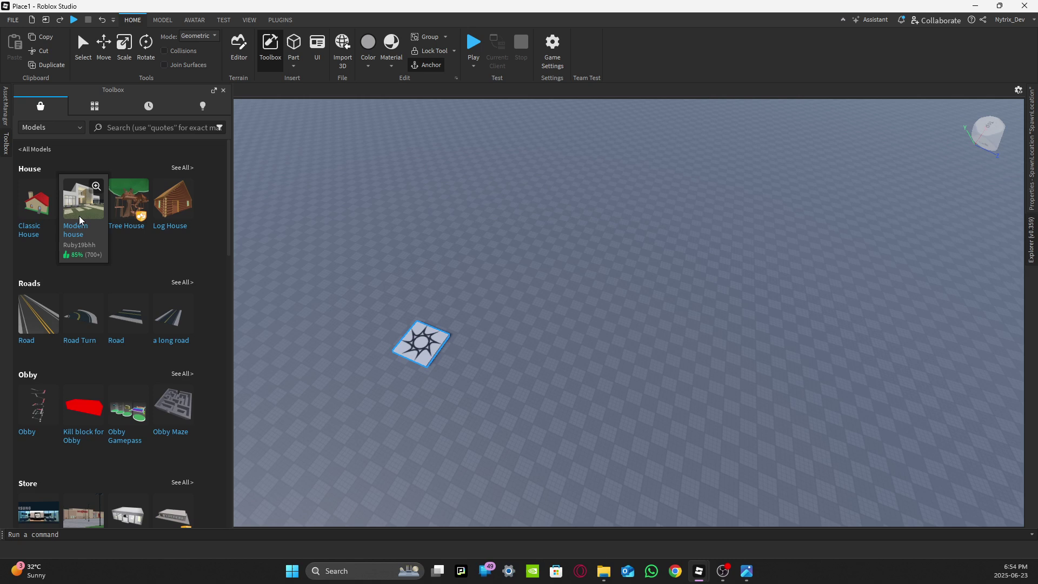
click(79, 216)
right_drag(636, 342, 636, 321)
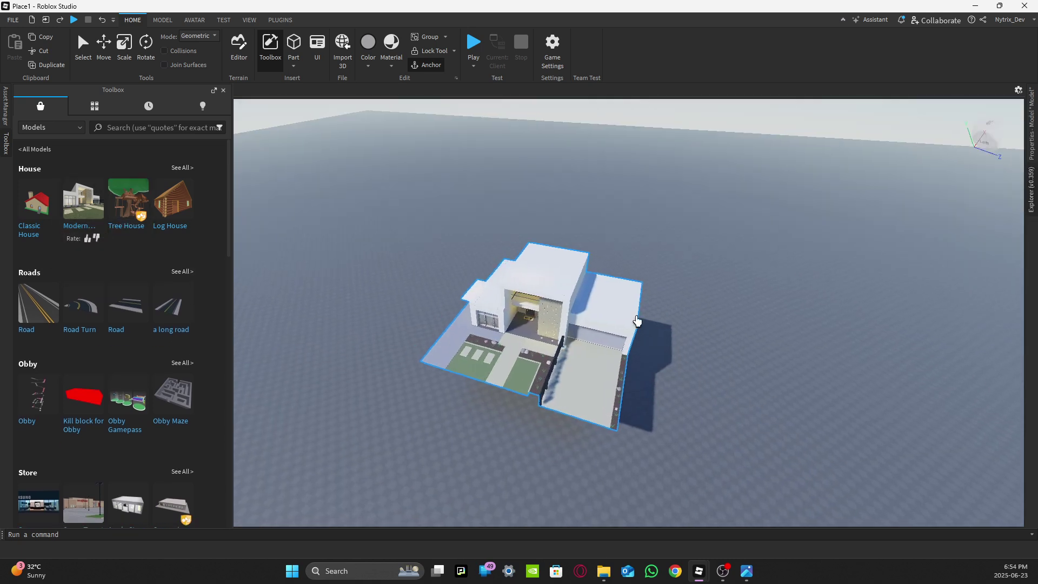
- Move the modern house across the baseplate so it stands clear of the spawn location, and deselect it
click(1031, 205)
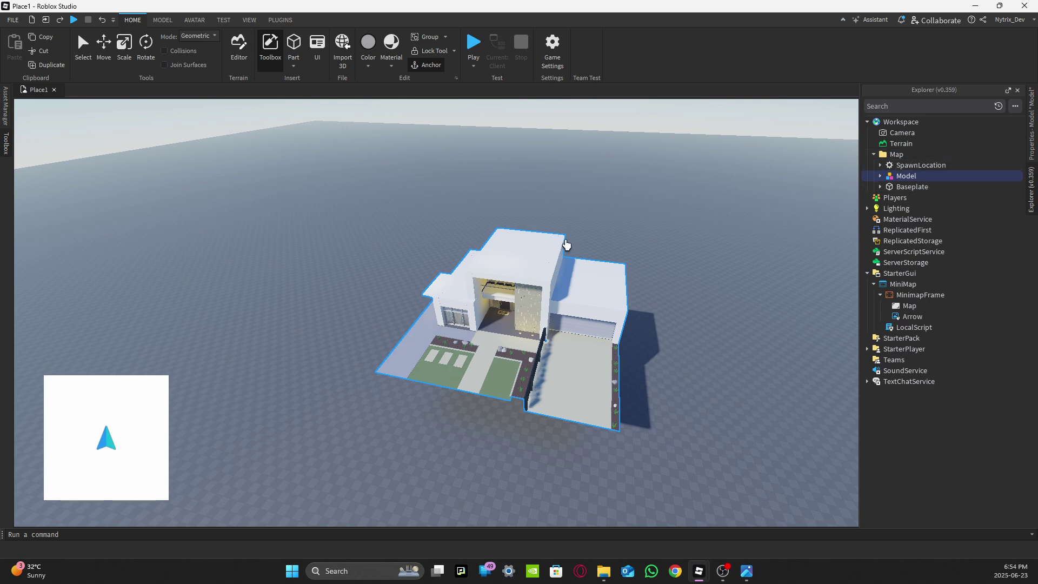
drag(530, 288, 560, 310)
key(a)
key(w)
click(308, 317)
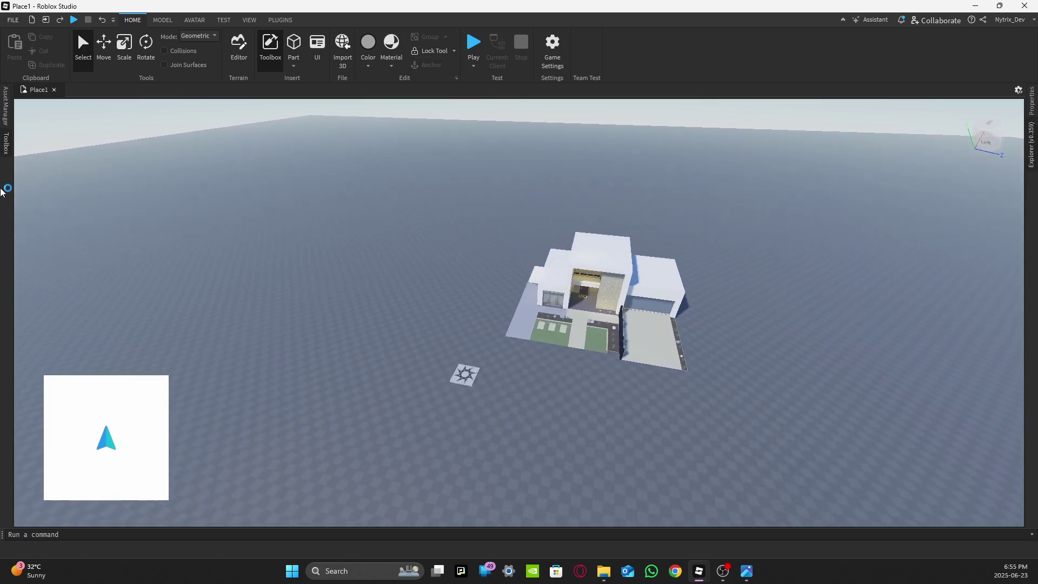
- Insert the red Car model from the Toolbox's Vehicle category and accept its included scripts
click(5, 148)
click(32, 150)
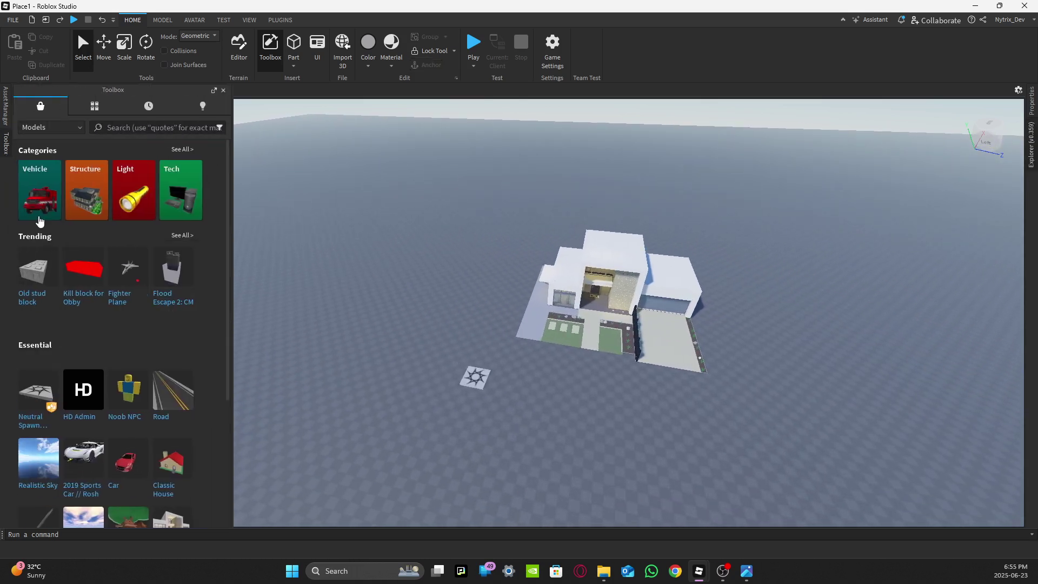
click(38, 205)
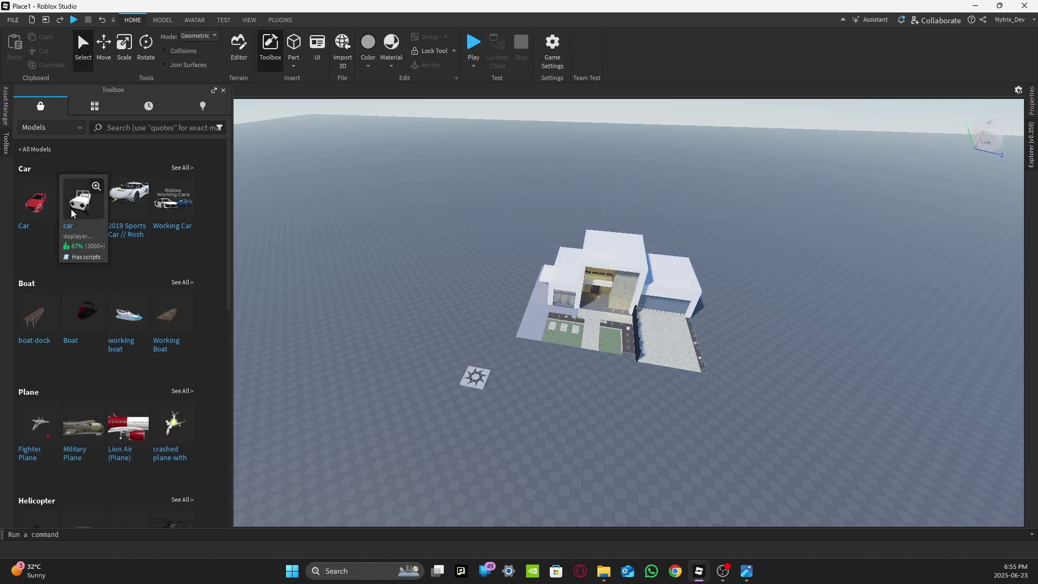
click(37, 209)
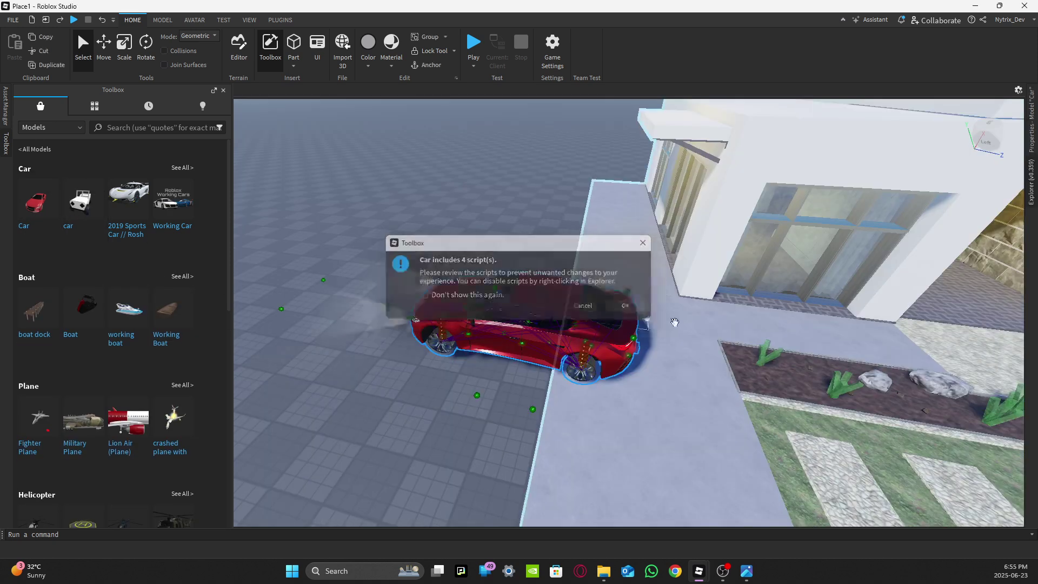
click(612, 308)
- Move the red car off the house's edge onto the open baseplate beside the spawn location
scroll(549, 298, down, 3)
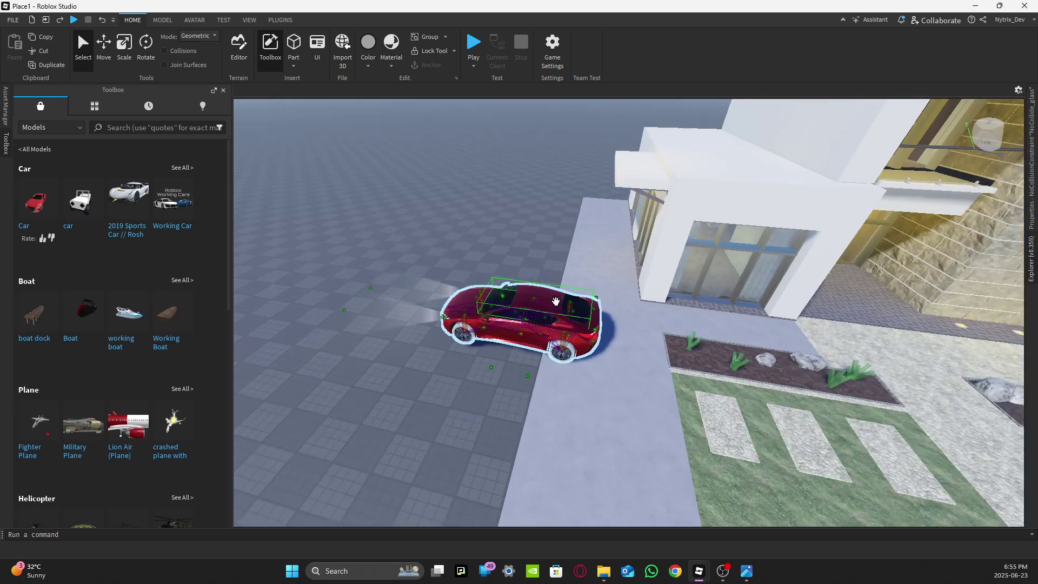
drag(460, 311, 600, 340)
right_drag(596, 340, 599, 341)
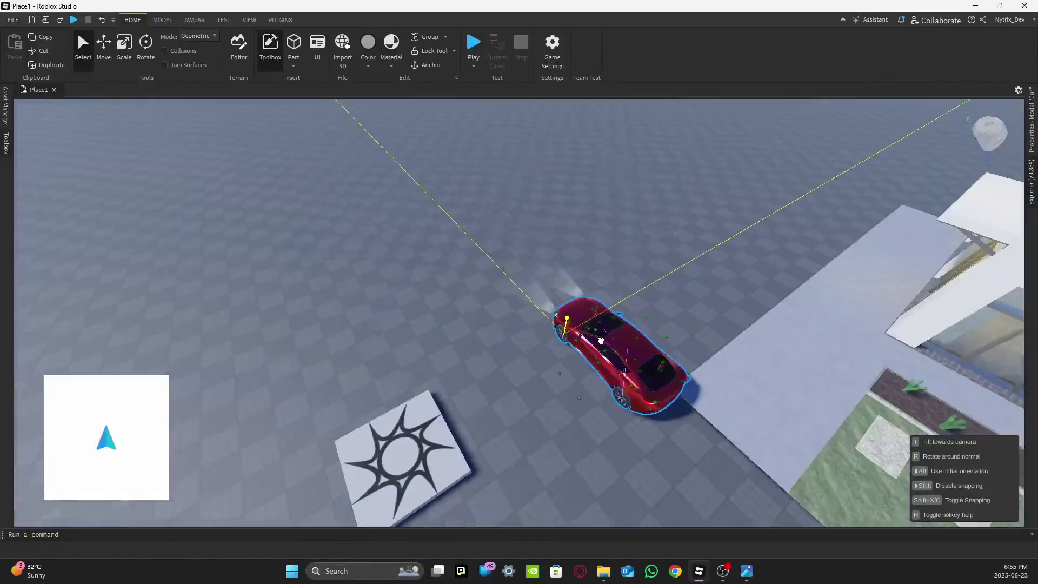
drag(600, 341, 600, 340)
right_drag(599, 341, 600, 341)
drag(599, 341, 570, 444)
right_drag(569, 444, 570, 444)
key(d)
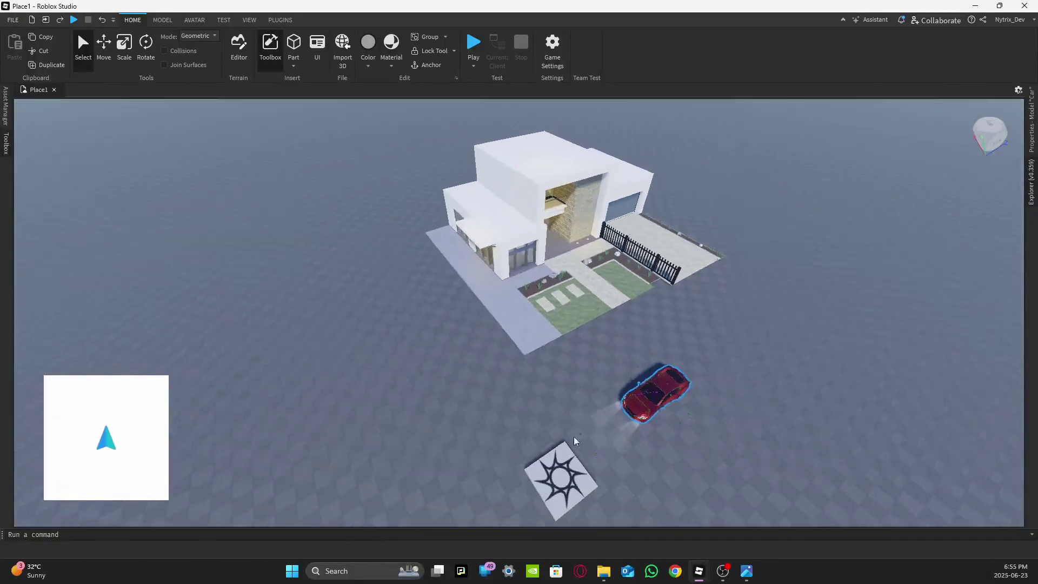
key(w)
- Collapse the Car model in the hierarchy, move it into the Map folder and deselect it
click(1030, 181)
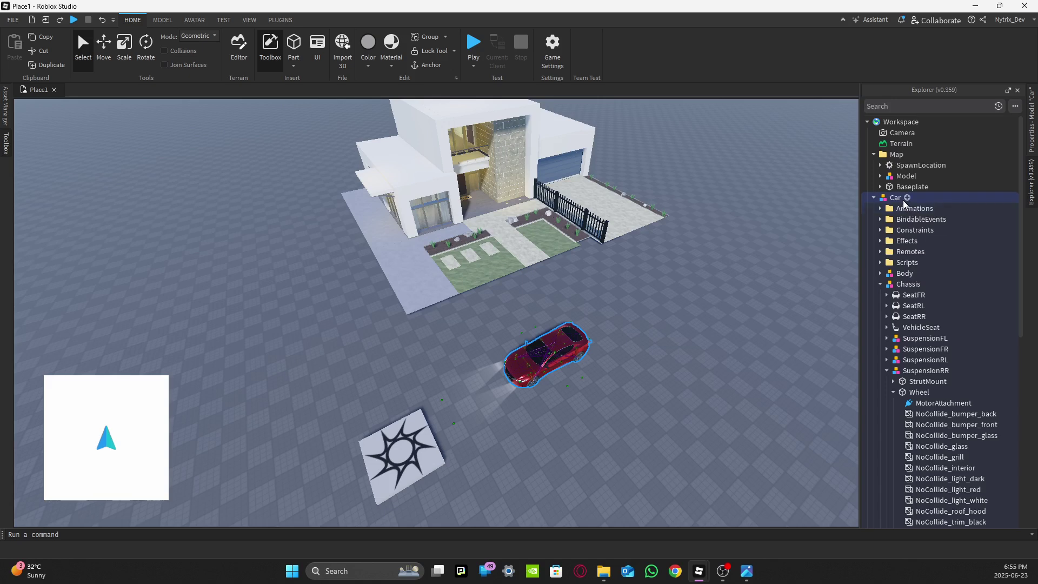
click(875, 198)
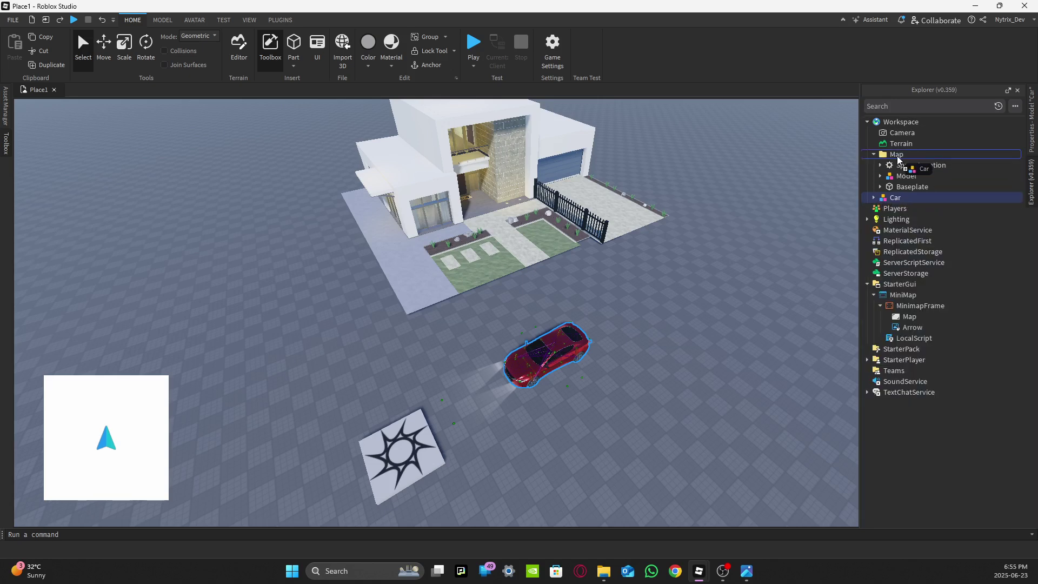
click(714, 310)
mouse_move(715, 311)
right_down()
mouse_move(665, 319)
mouse_move(712, 306)
mouse_move(699, 304)
right_up()
key(w)
key(a)
key(s)
key(d)
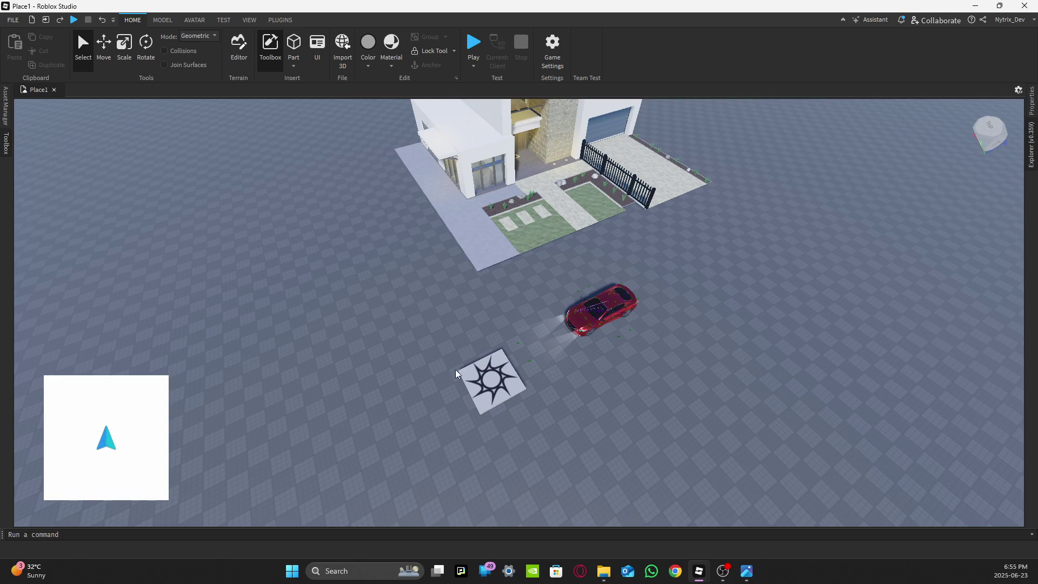
- Start a playtest and walk the character around the spawn location and red car, comparing their positions and the arrow's rotation on the minimap
click(473, 48)
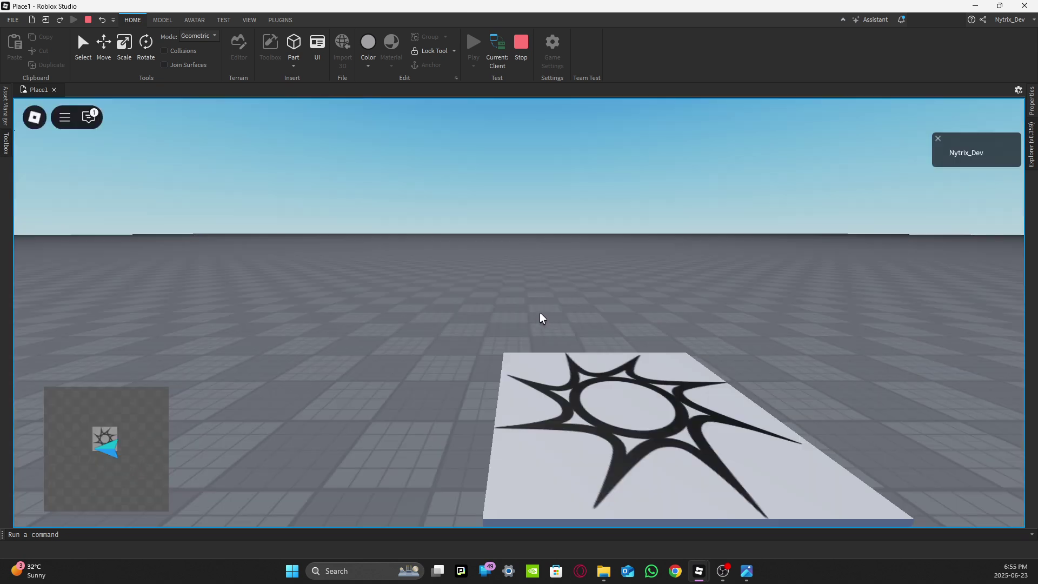
right_drag(546, 312, 547, 312)
key(d)
key(w)
right_drag(500, 278, 500, 278)
key(space)
key(s)
key(a)
key(s)
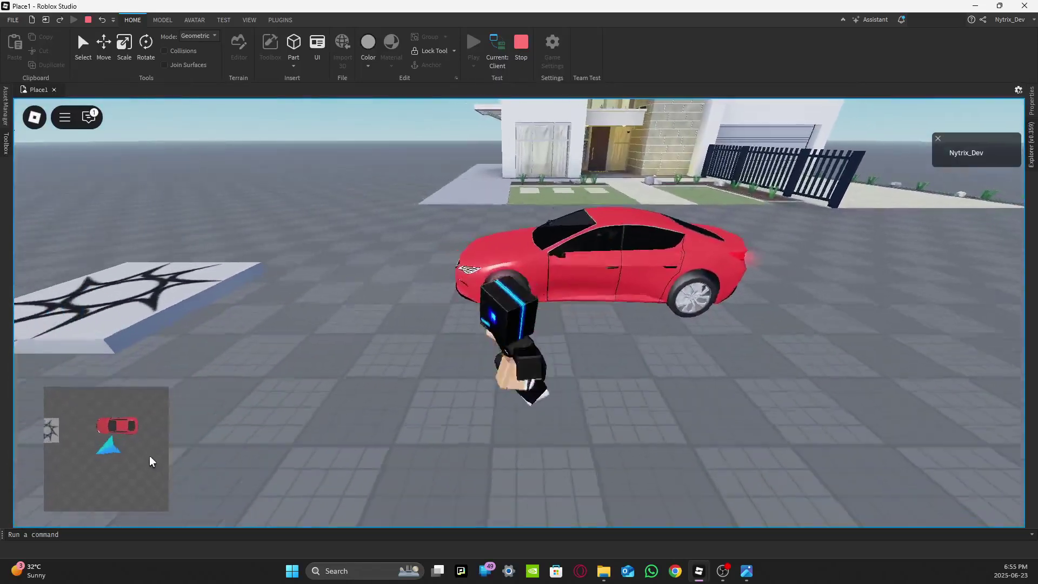
key(s)
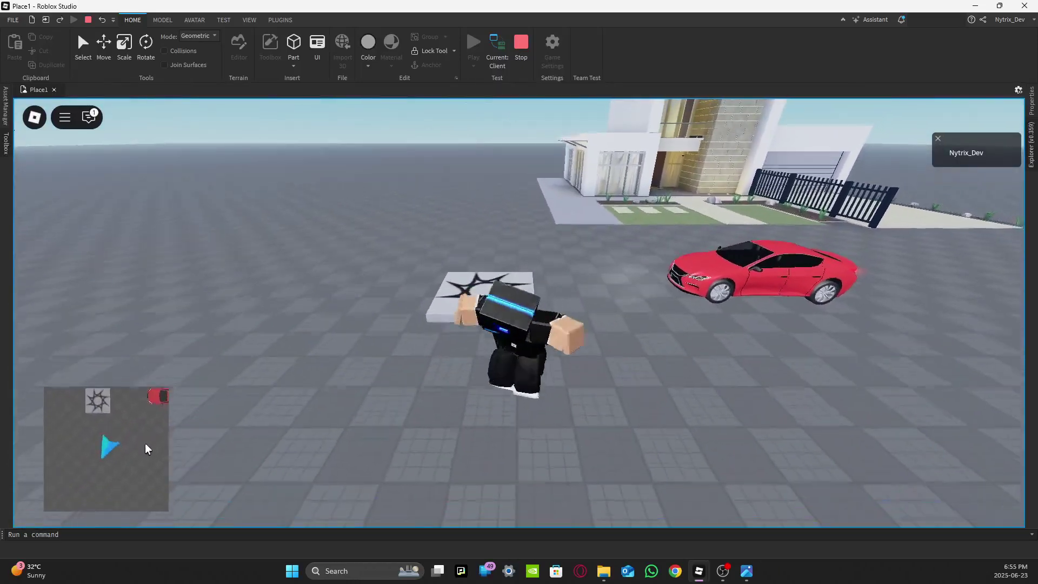
key(d)
key(w)
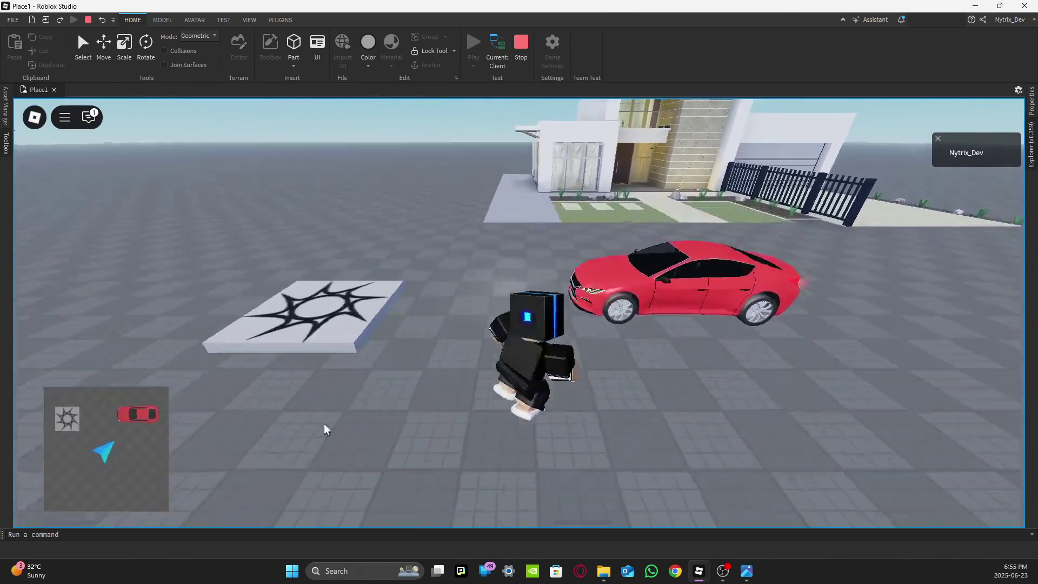
key(s)
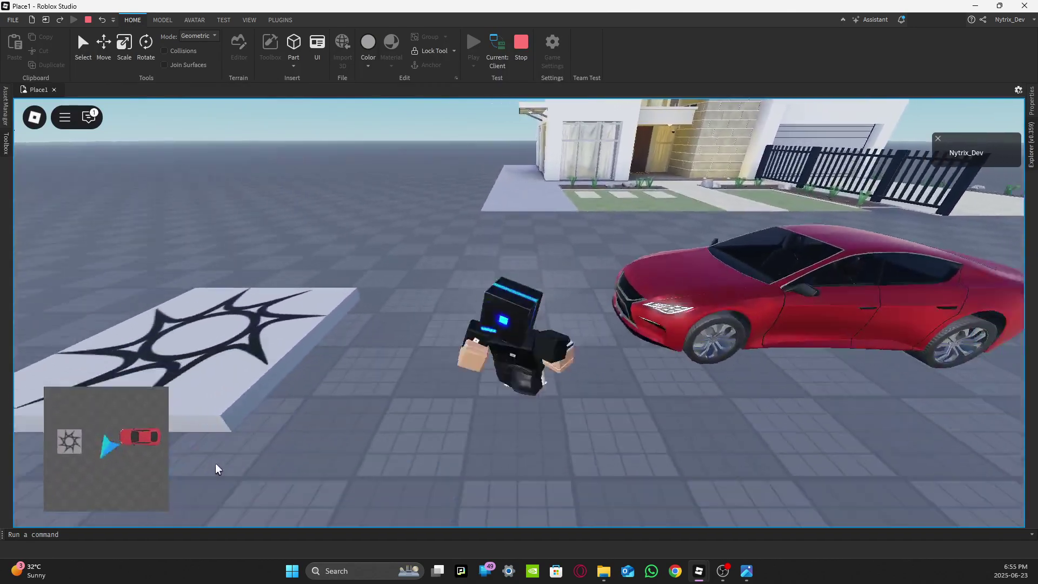
key(d)
key(w)
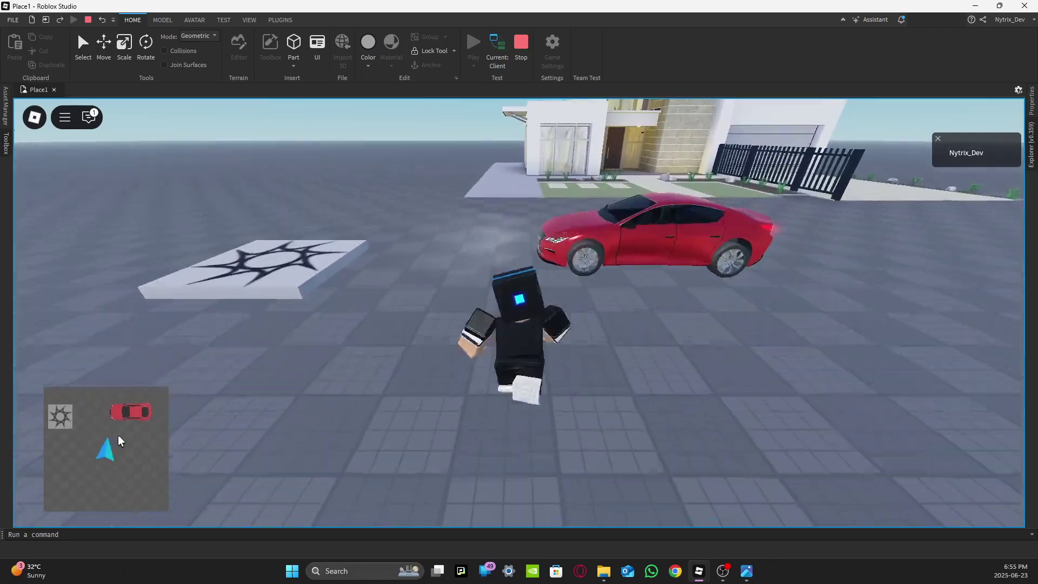
key(a)
key(s)
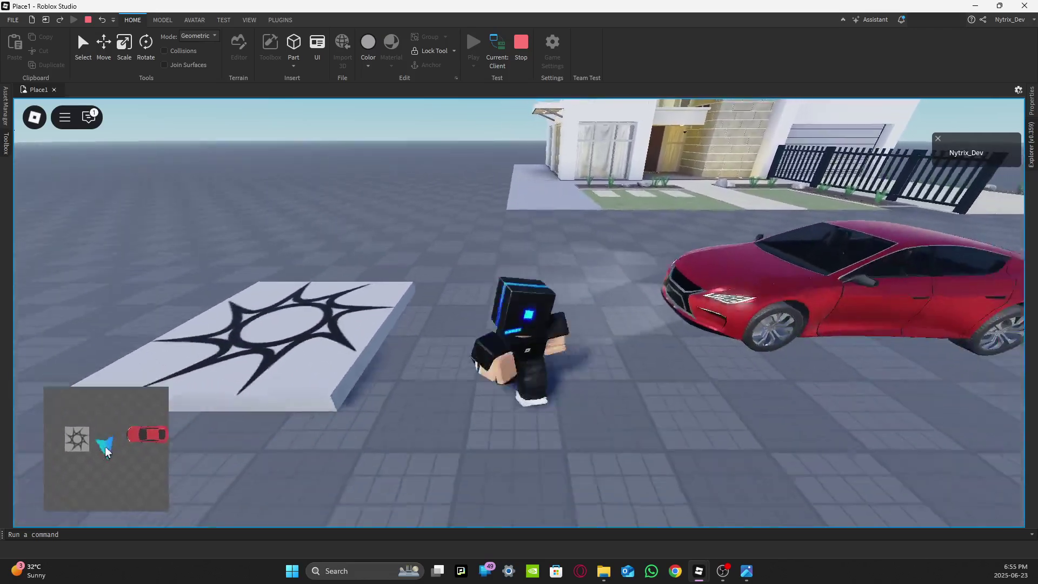
key(d)
key(w)
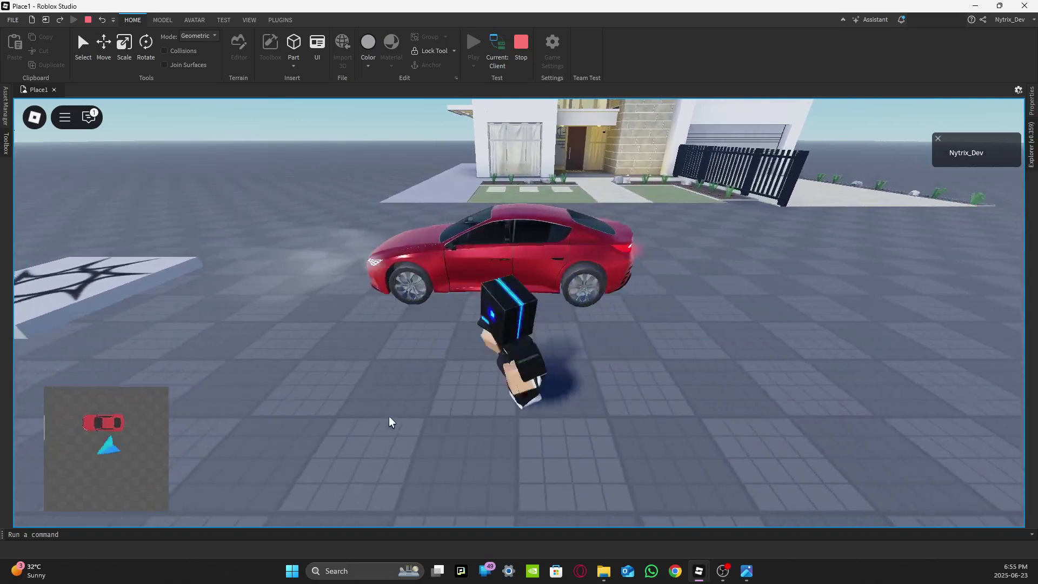
- Get into the red car and drive it past the spawn location and house, checking whether its minimap icon follows it
key(a)
key(e)
key(w)
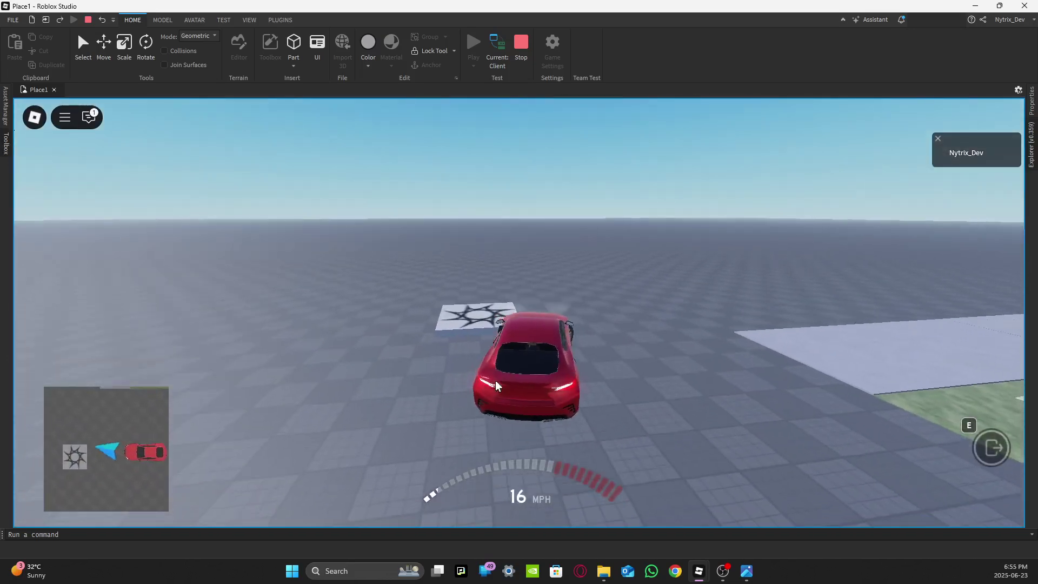
key(d)
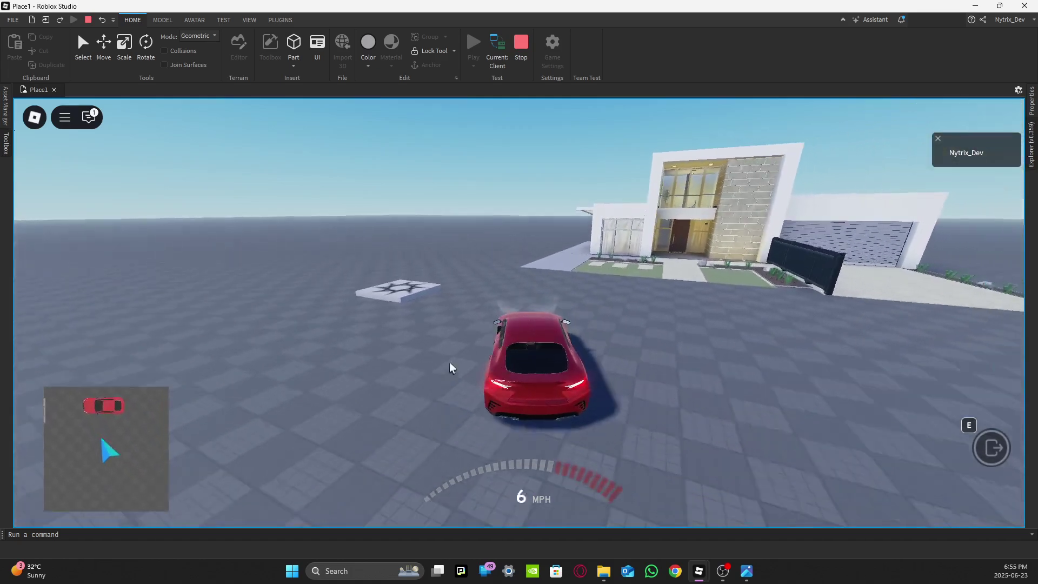
key(w)
key(s)
key(w)
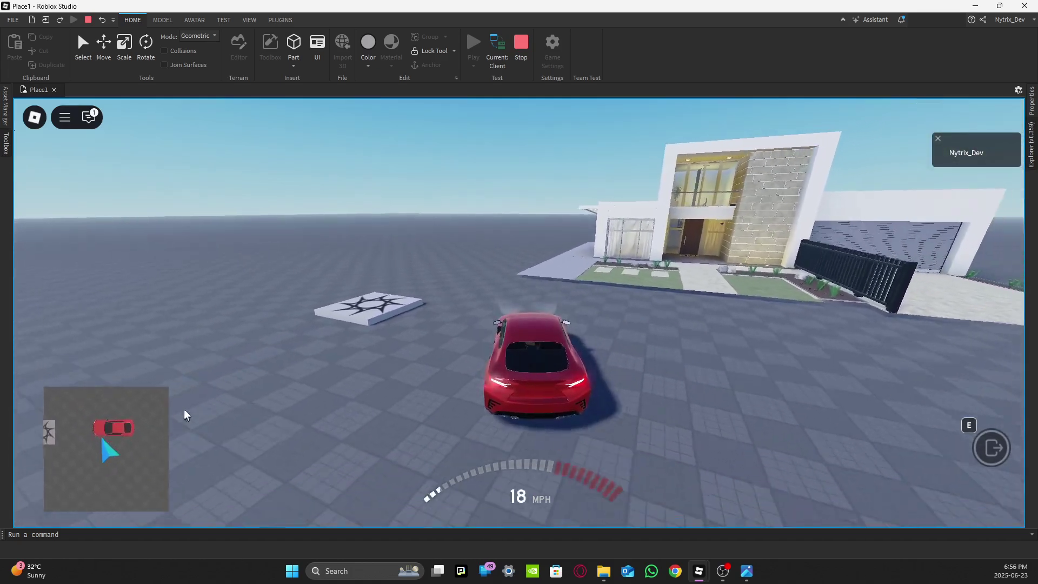
key(s)
key(w)
key(s)
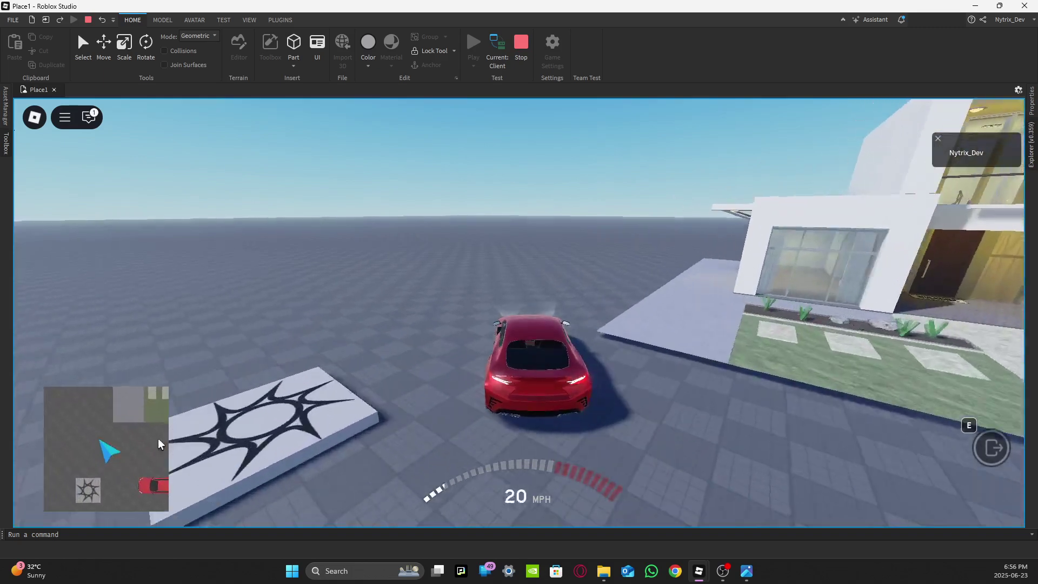
key(d)
key(a)
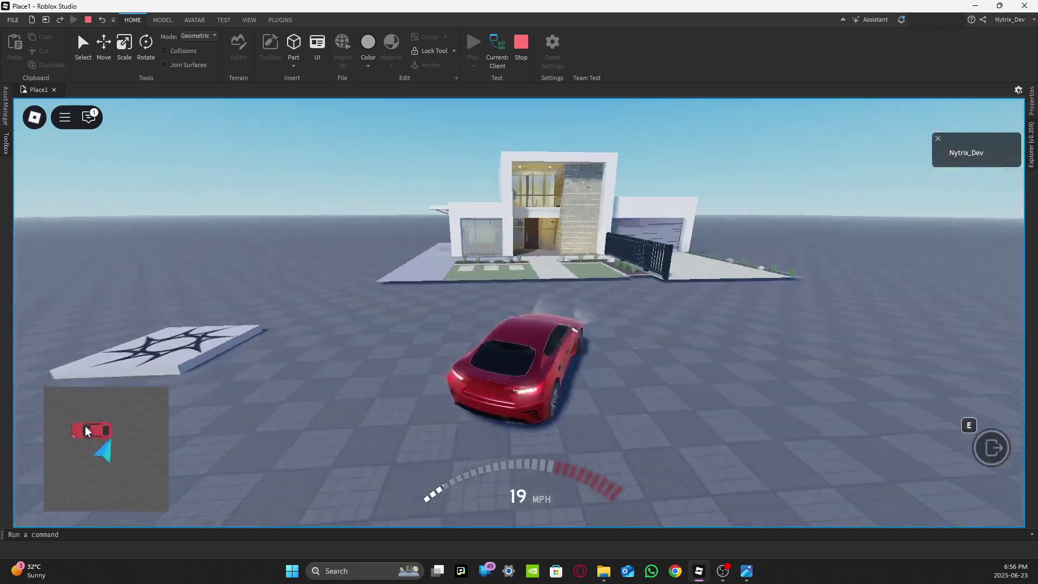
key(w)
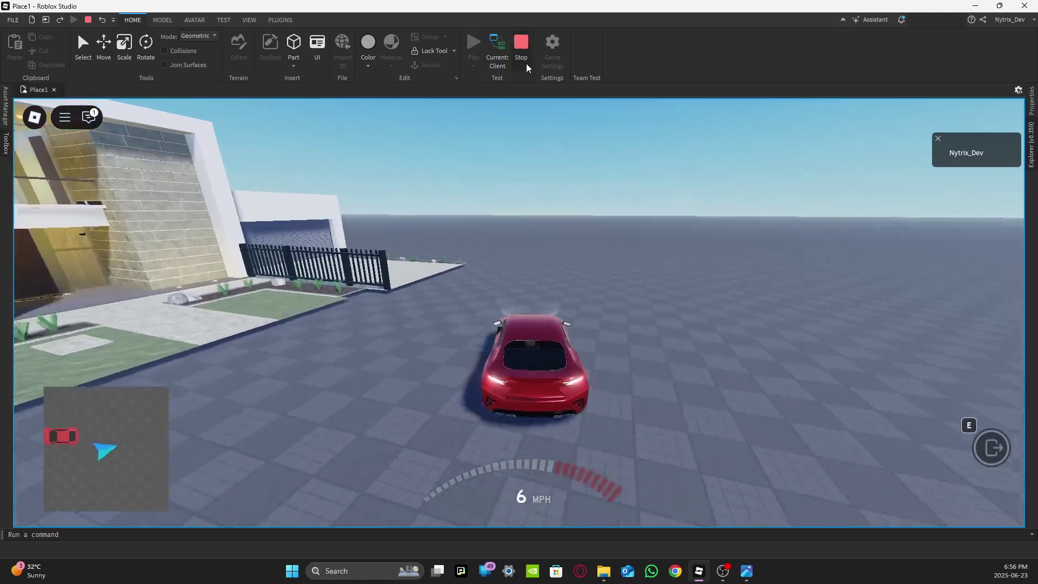
key(w)
- Stop the playtest and move the Car model out of the Map folder directly into Workspace
click(524, 60)
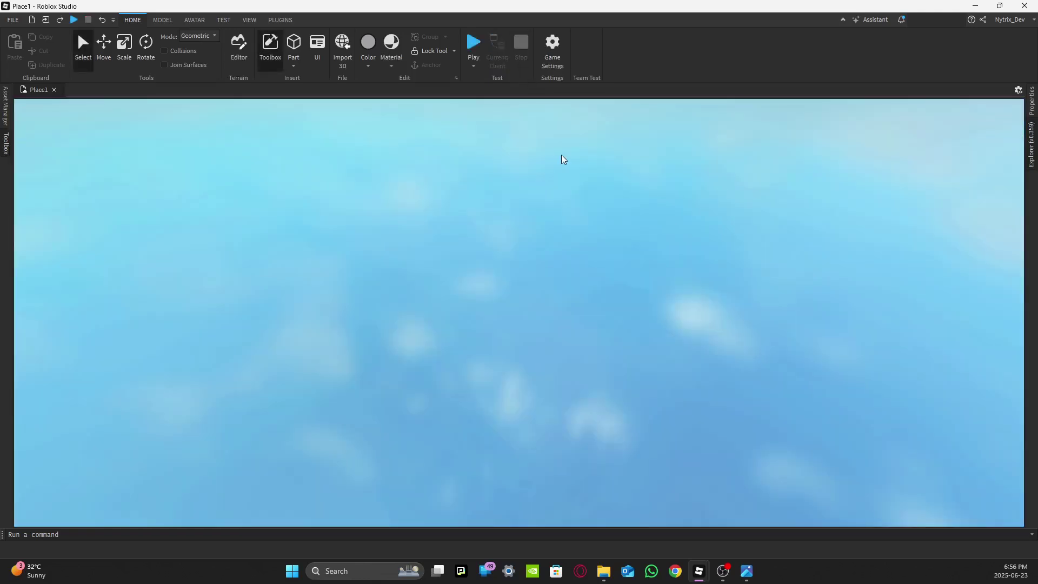
click(1031, 154)
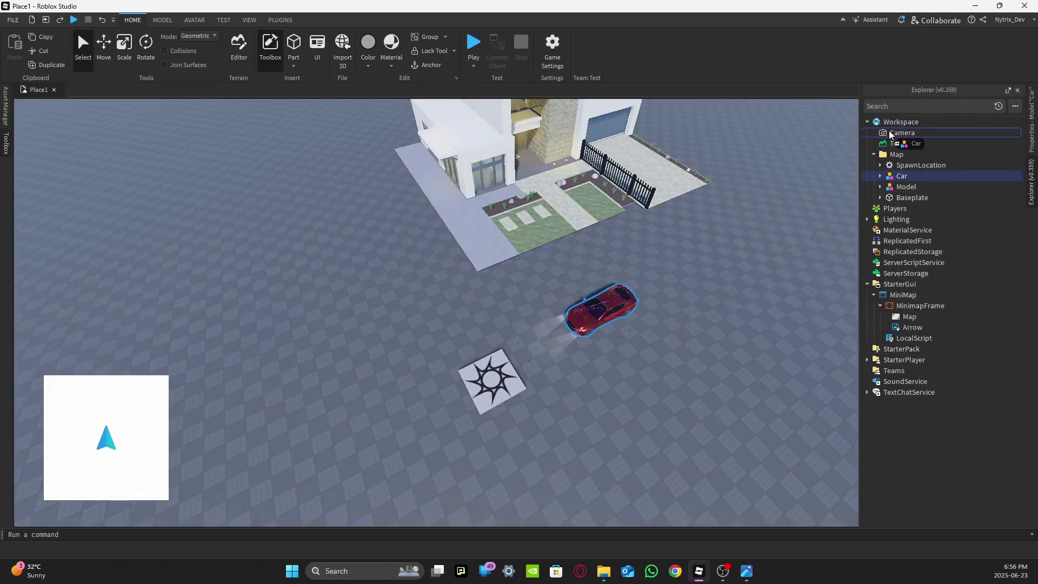
- Start another playtest, get into the red car and drive it around the baseplate to check how the minimap displays it
click(480, 40)
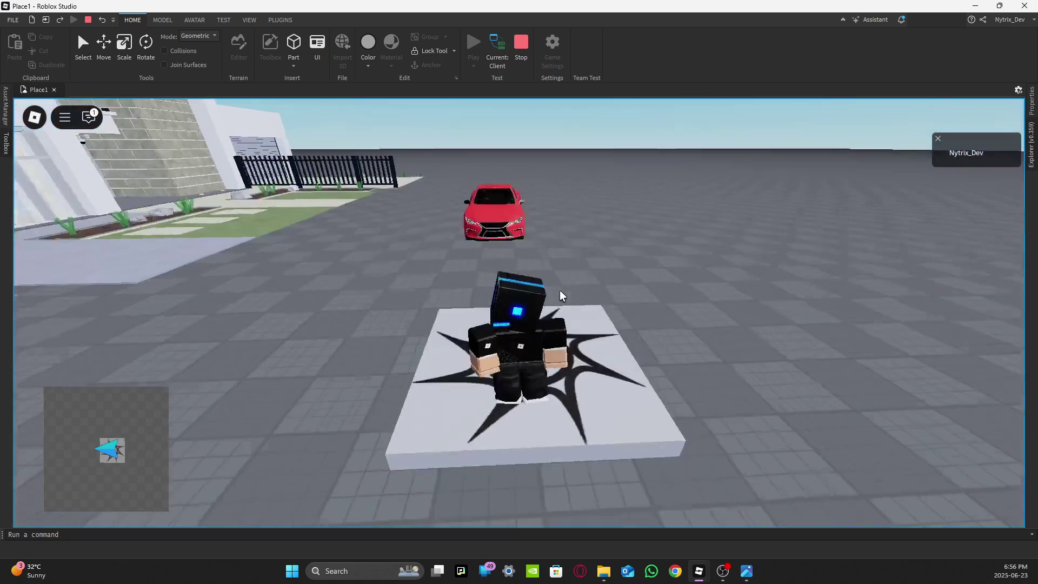
key(w)
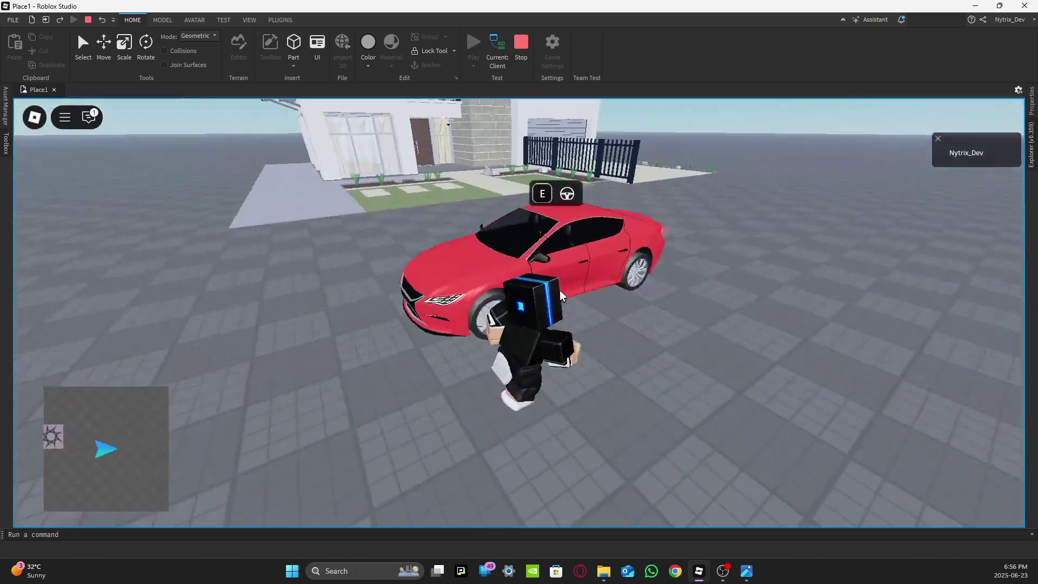
key(e)
key(w)
key(d)
key(a)
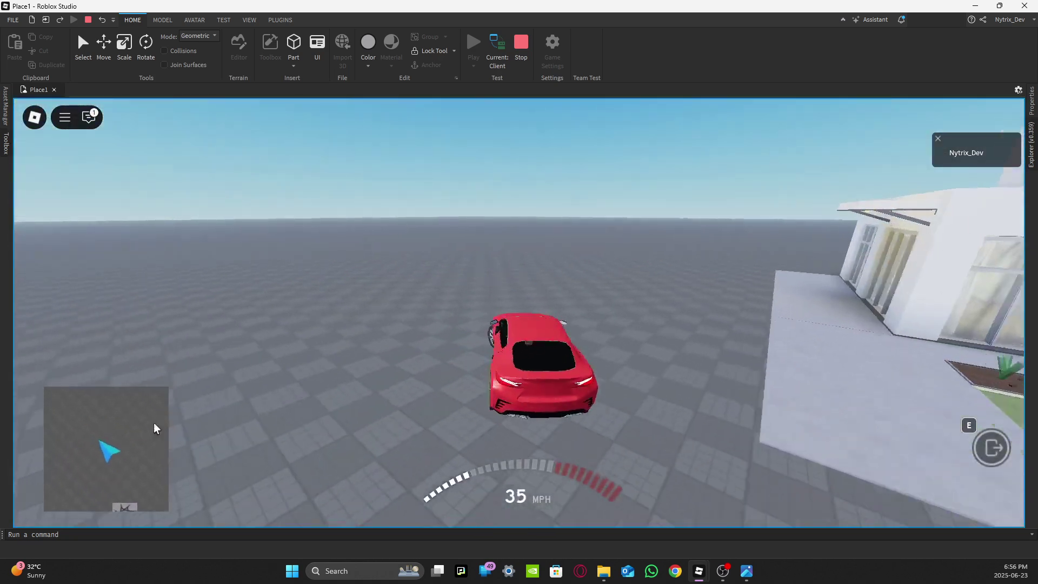
key(d)
key(a)
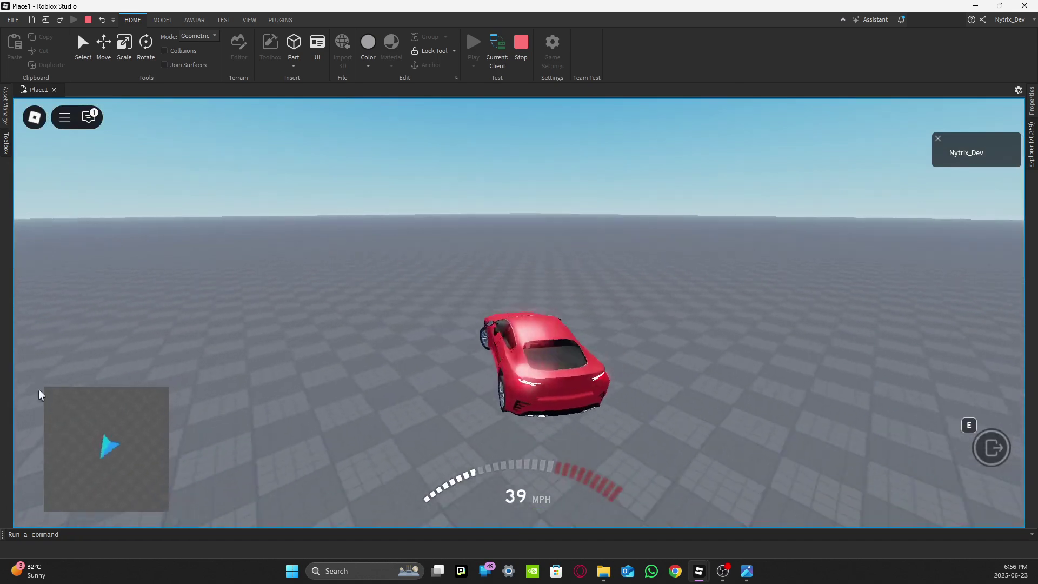
key(a)
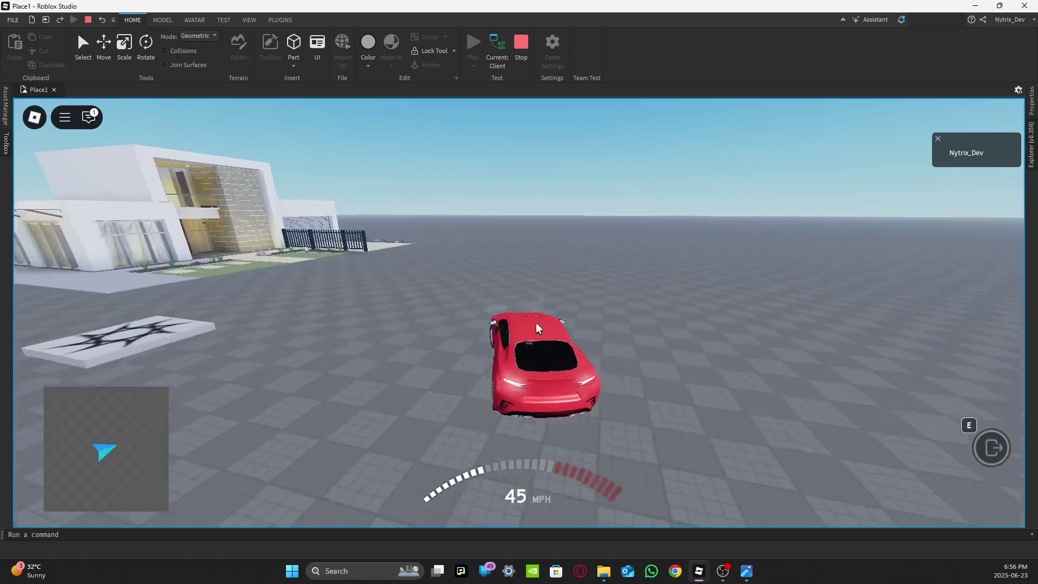
key(d)
key(d)
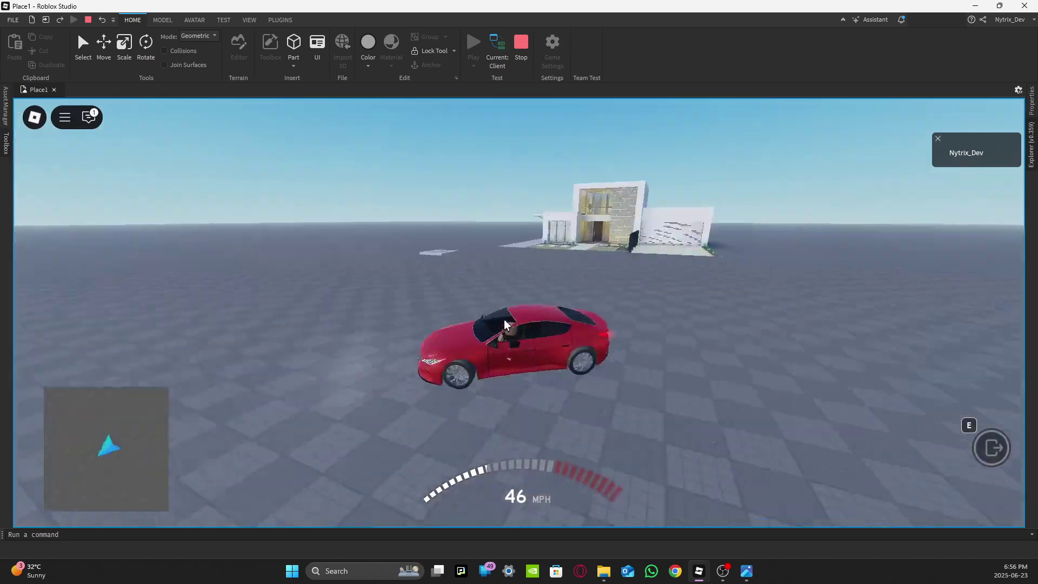
key(a)
key(s)
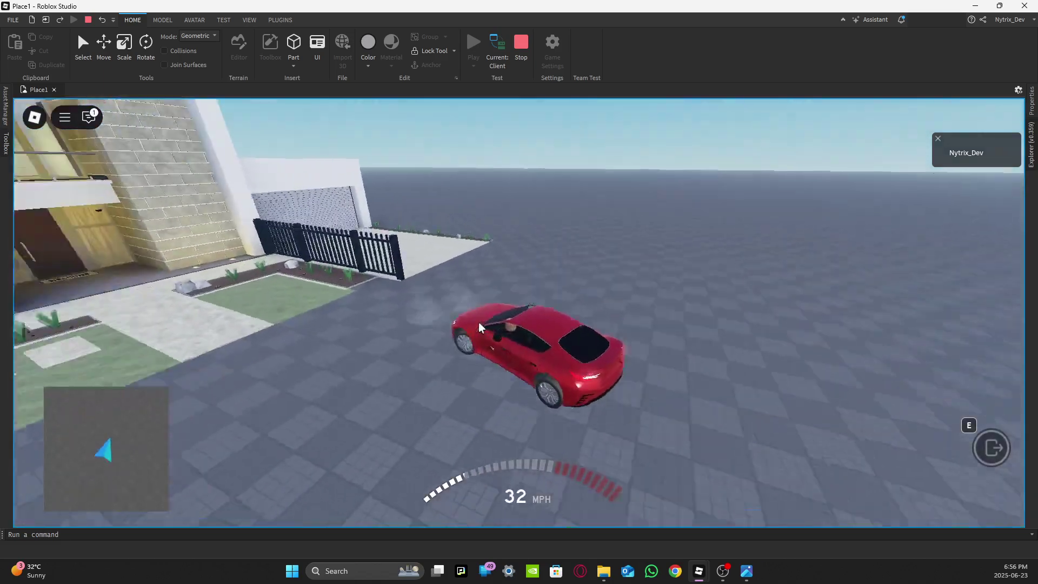
key(s)
key(a)
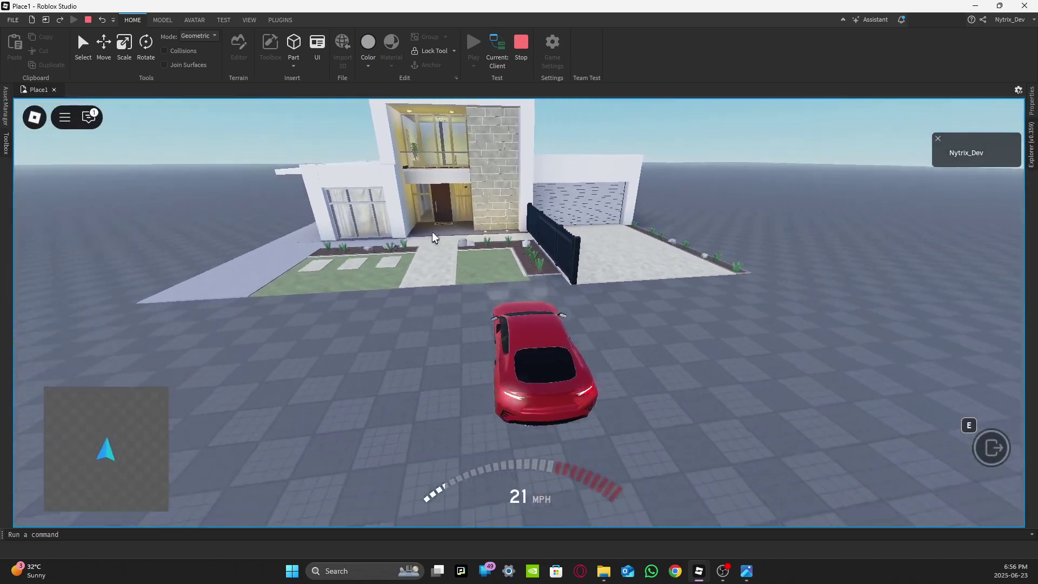
key(w)
- Leave the car, walk to the house's front entrance while checking the minimap, and stop the playtest
key(e)
key(w)
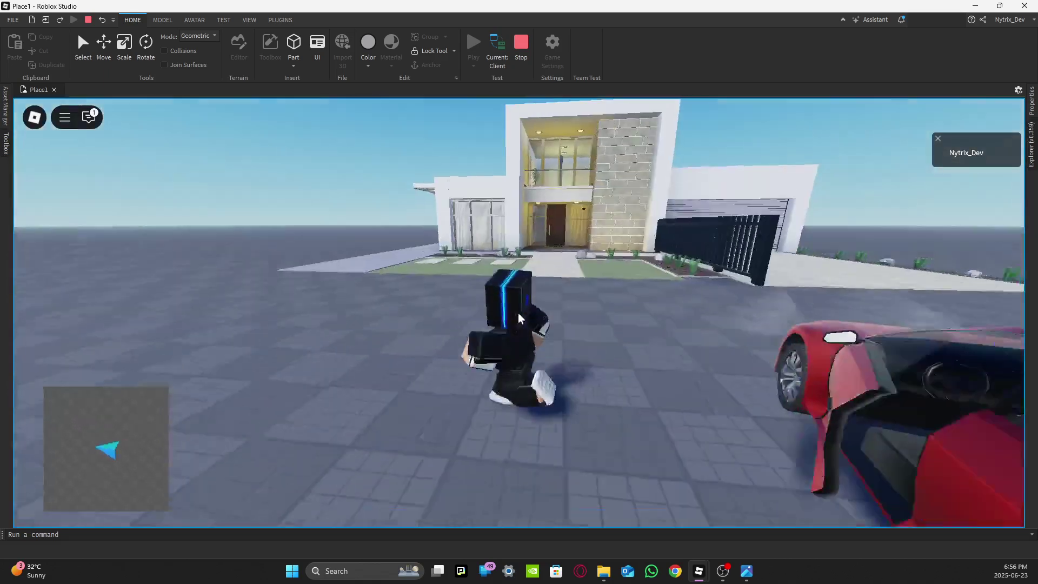
key(w)
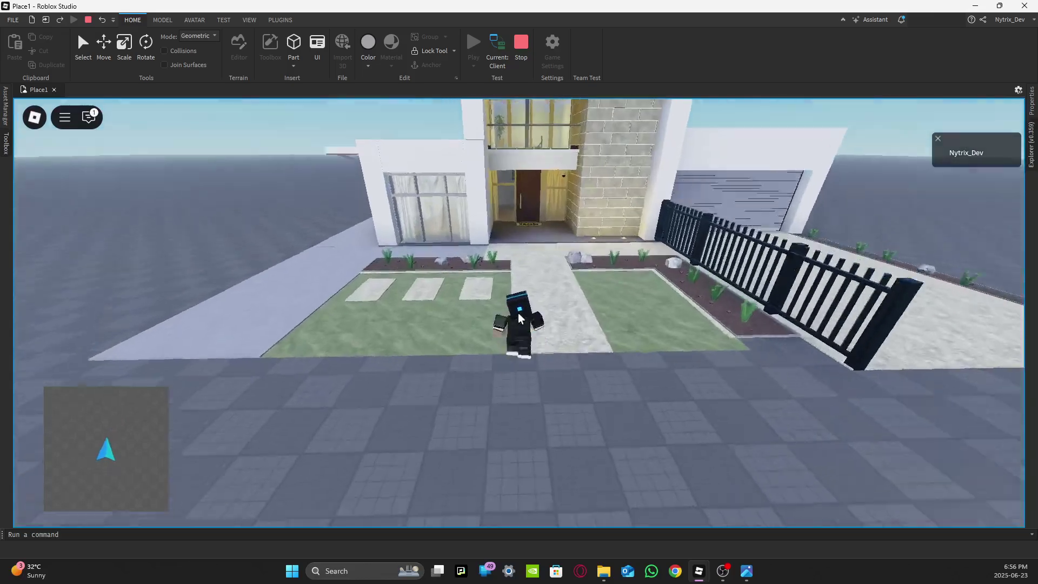
key(w)
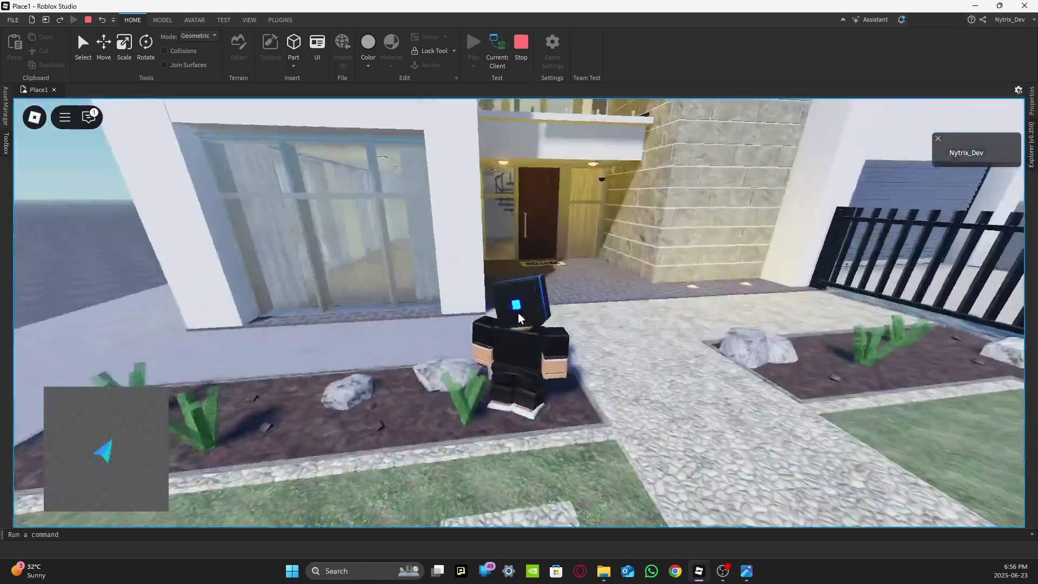
key(w)
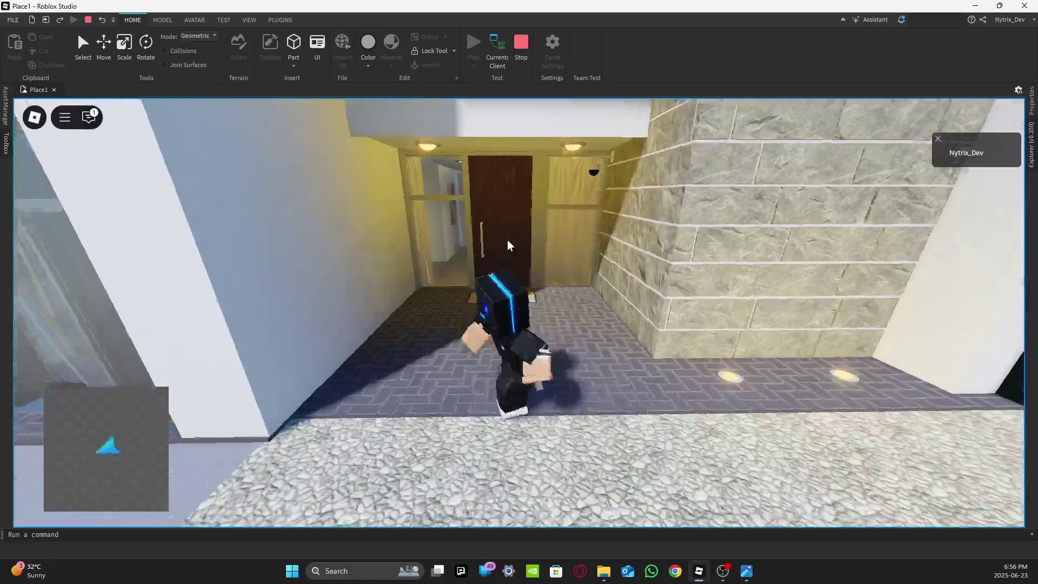
key(shift+F5)
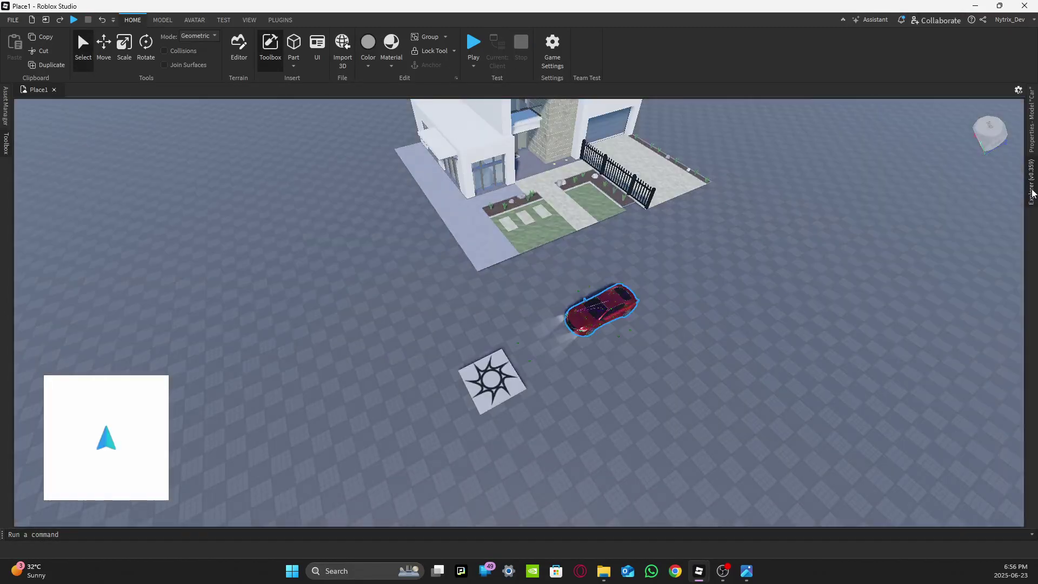
- Delete the modern house Model from the Map folder
click(1032, 194)
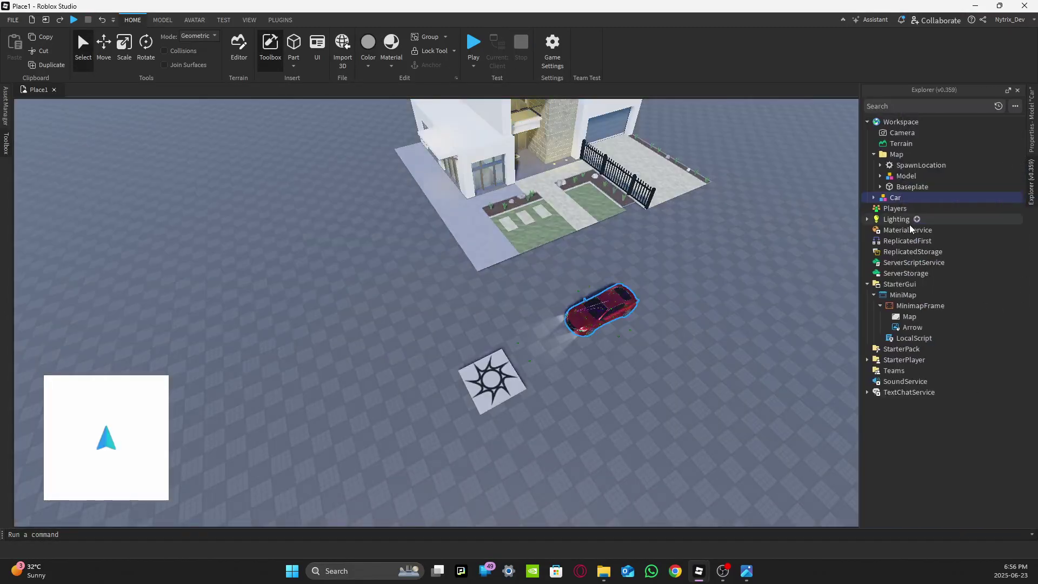
click(892, 185)
click(903, 176)
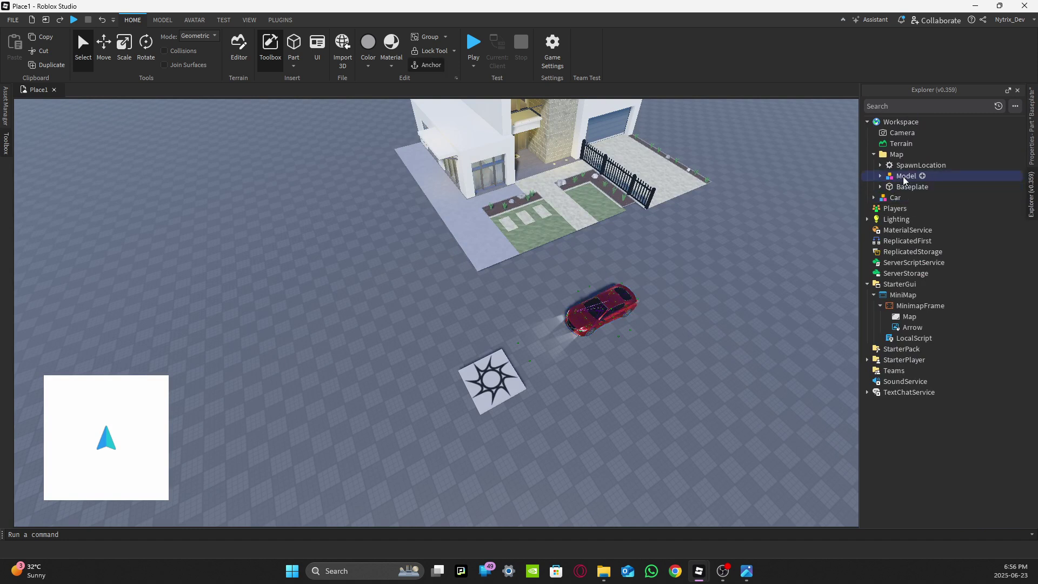
key(Delete)
- Insert the Road model from the Toolbox's Essential models onto the baseplate
click(6, 144)
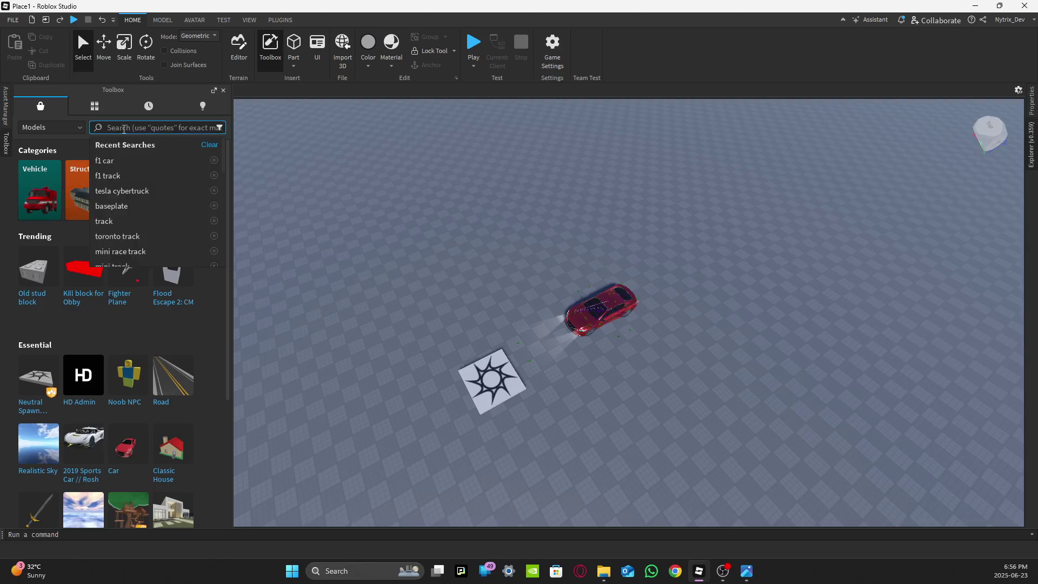
text(t)
key(BackSpace)
text(t)
key(BackSpace)
text(r)
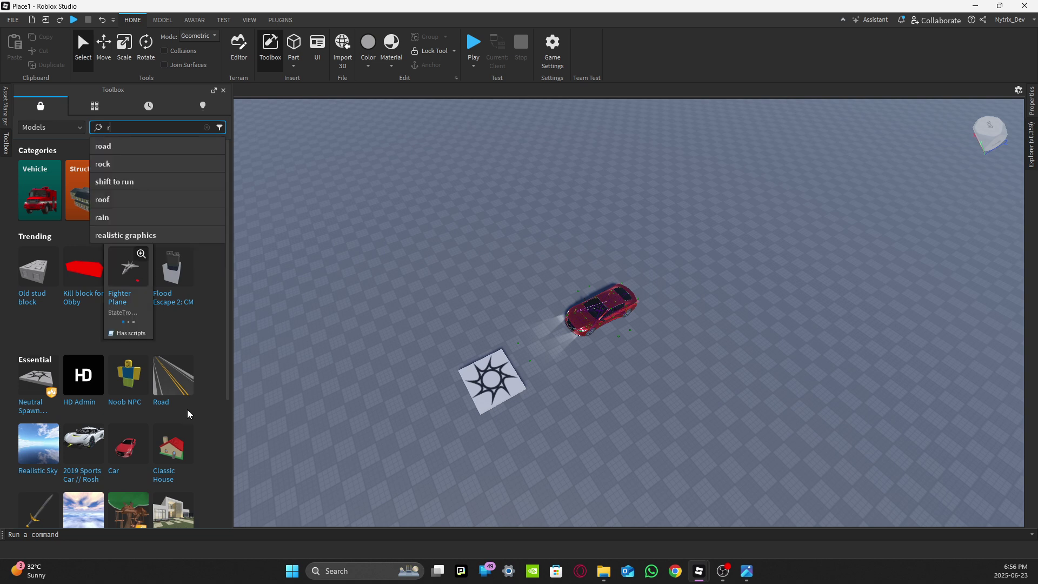
click(172, 400)
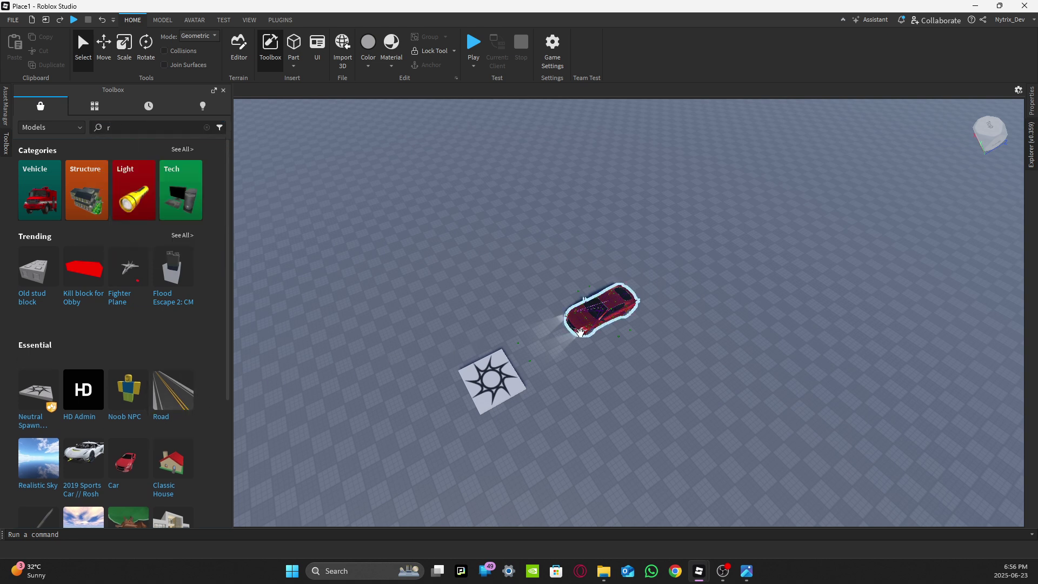
click(162, 415)
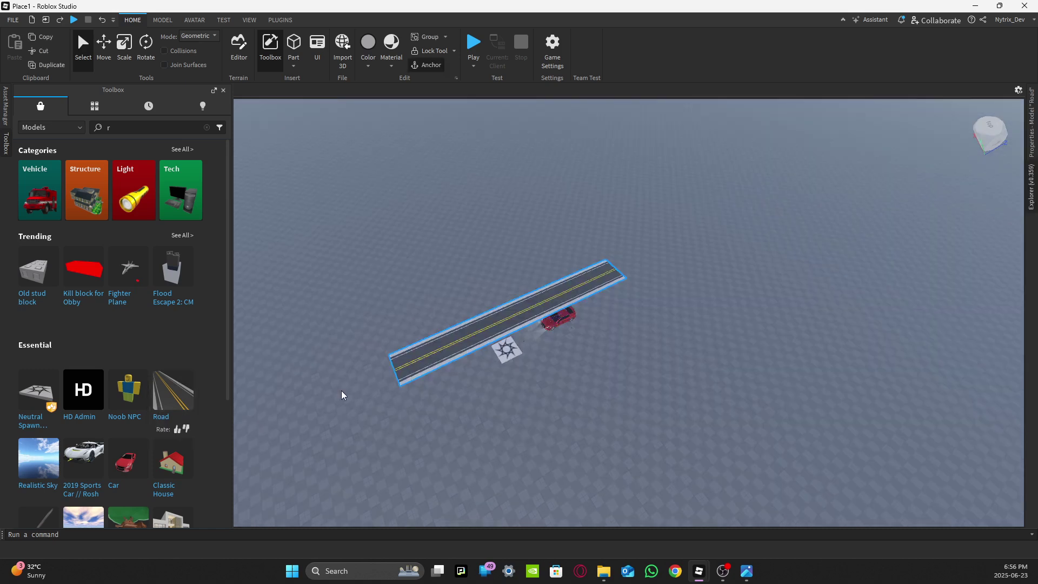
- Start a playtest and walk and jump around the spawn pad and road to check how the minimap shows the road
right_drag(511, 339, 487, 329)
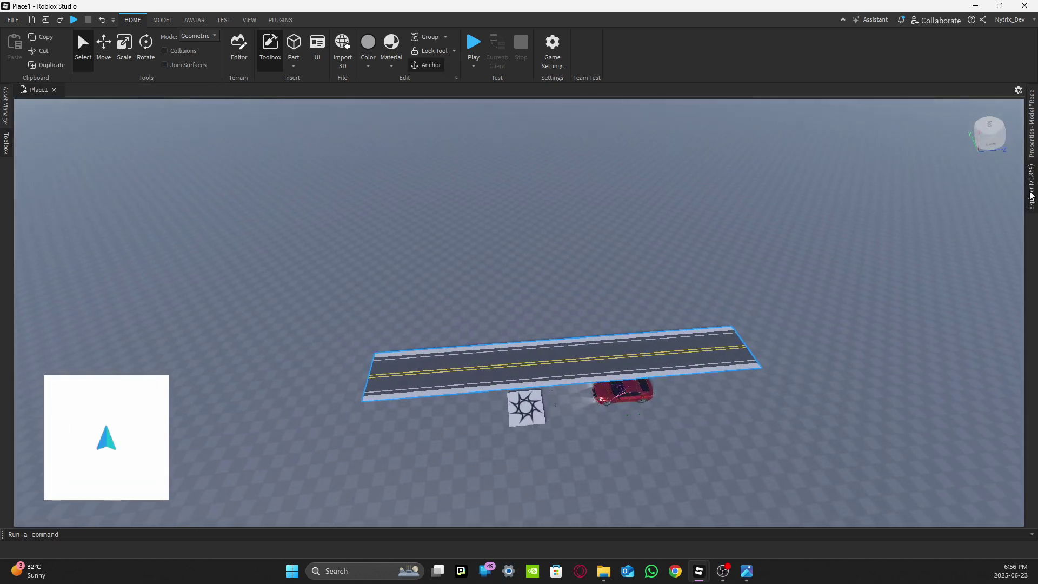
mouse_move(1032, 194)
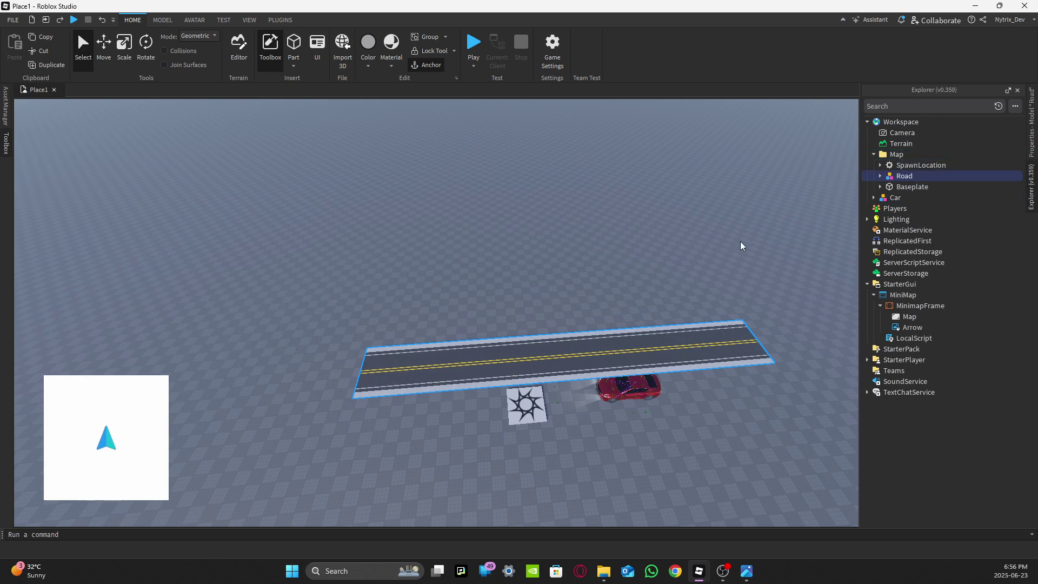
key(F5)
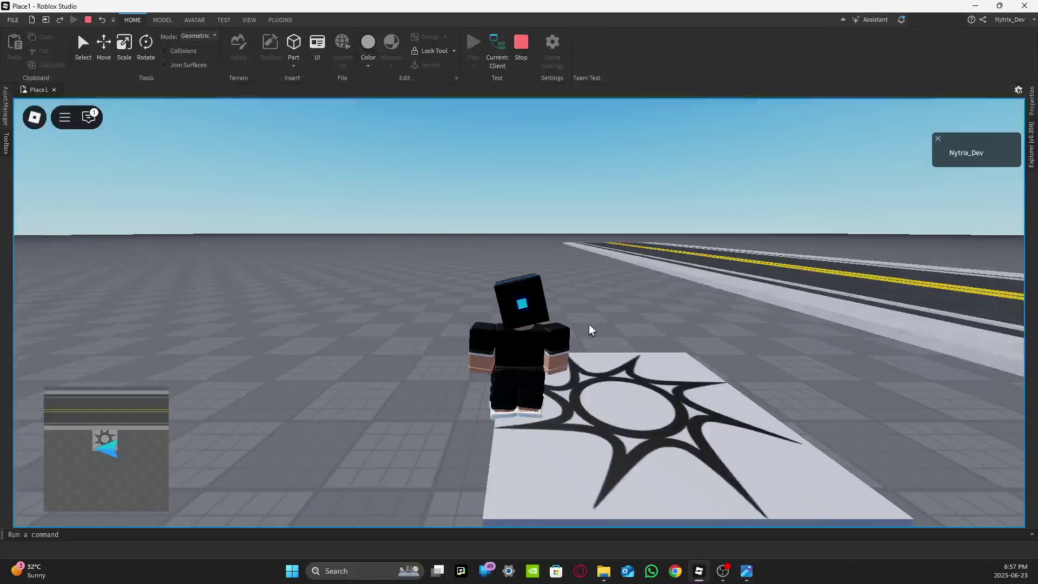
key(w)
right_drag(588, 324, 468, 318)
key(a)
key(space)
scroll(468, 317, up, 4)
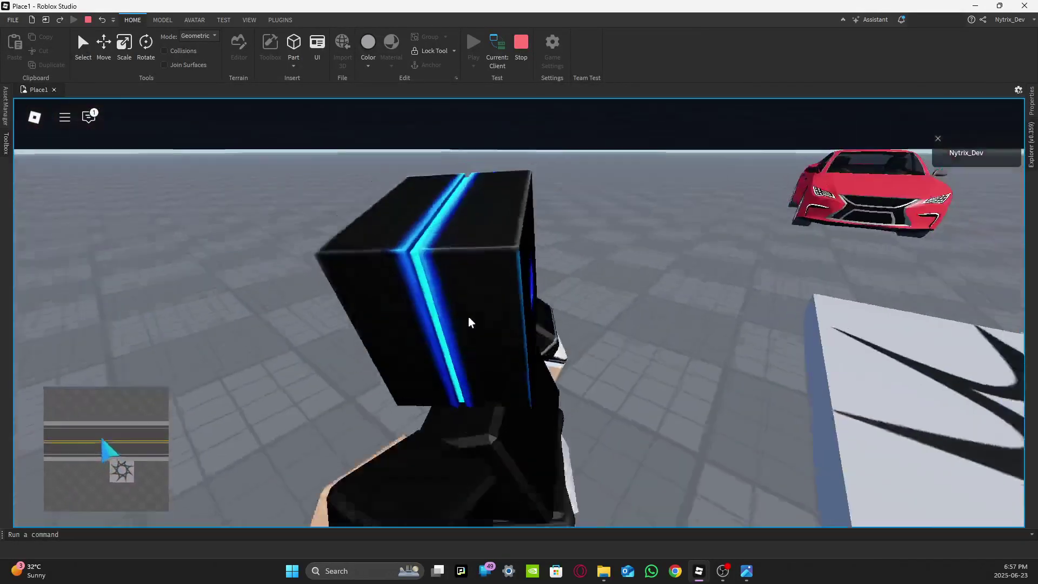
scroll(468, 318, down, 5)
key(d)
key(space)
key(w)
key(a)
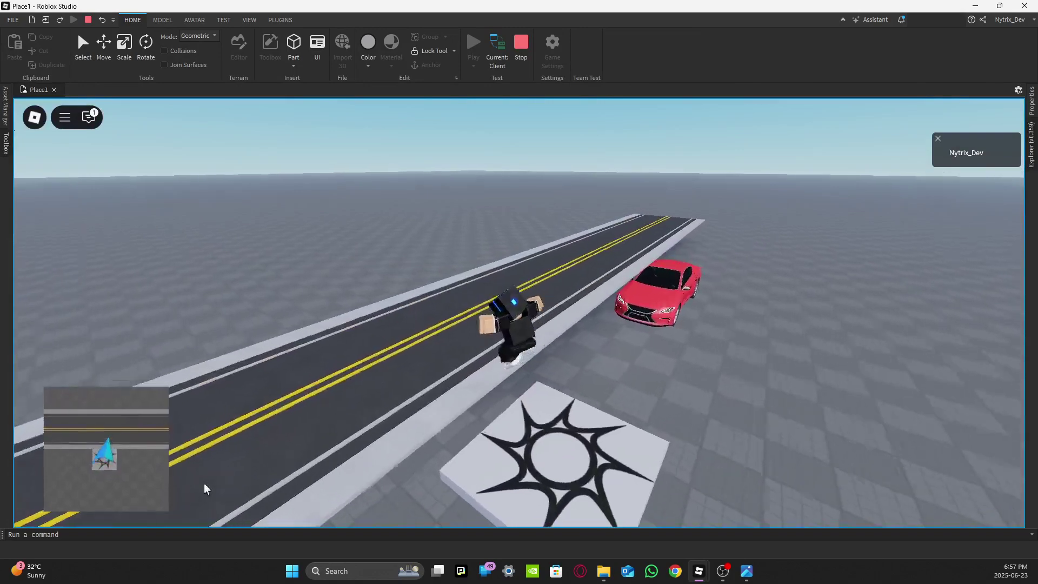
- Walk and jump across the road while comparing the character's position with the minimap arrow, and stop the playtest
key(w)
key(space)
key(a)
right_drag(356, 414, 355, 414)
scroll(354, 414, down, 3)
key(w)
key(d)
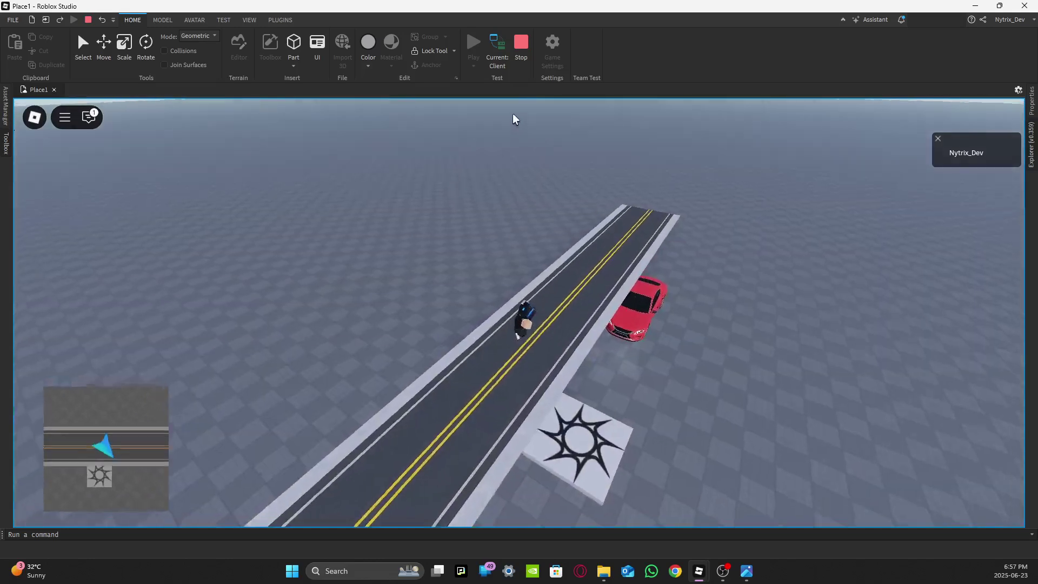
click(522, 53)
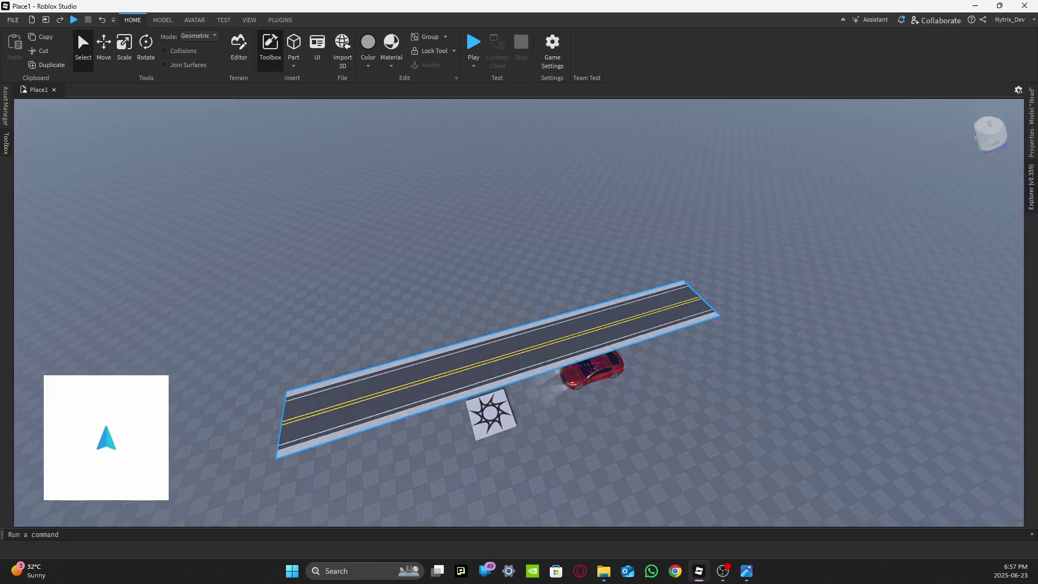
- Add a UICorner object to MinimapFrame under the MiniMap ScreenGui
mouse_move(1032, 195)
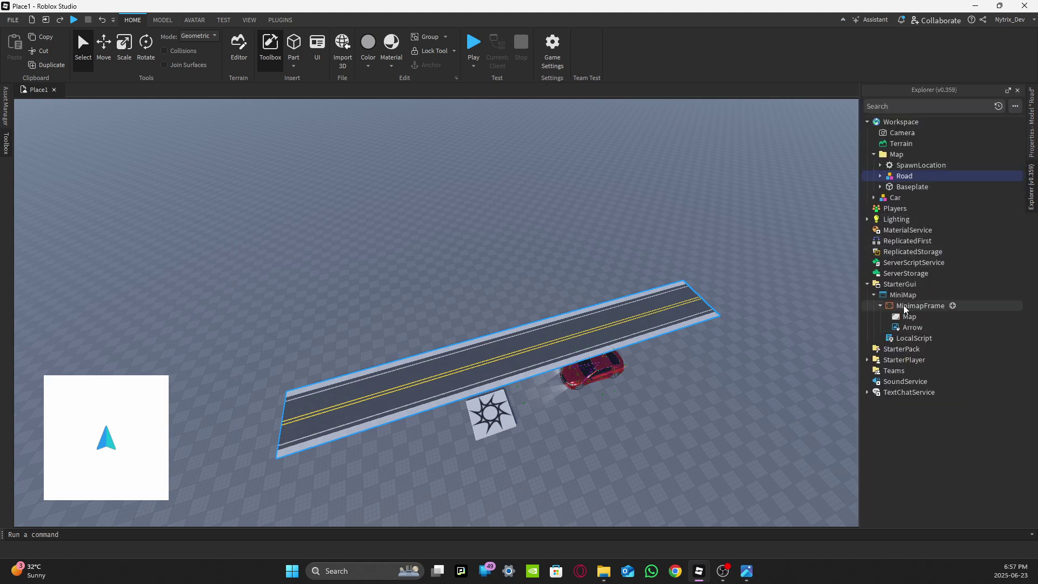
click(952, 306)
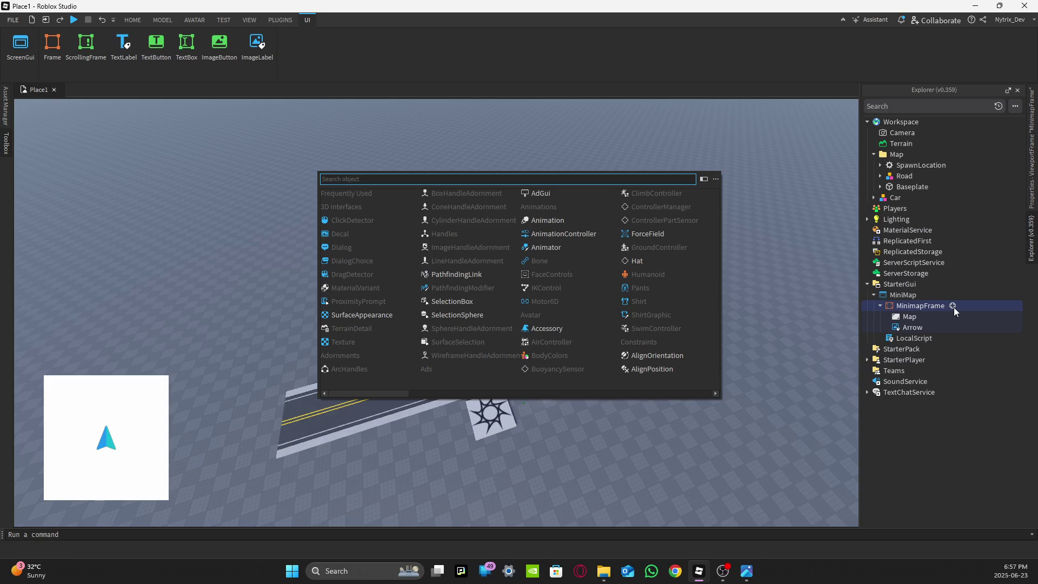
text(uic)
key(Return)
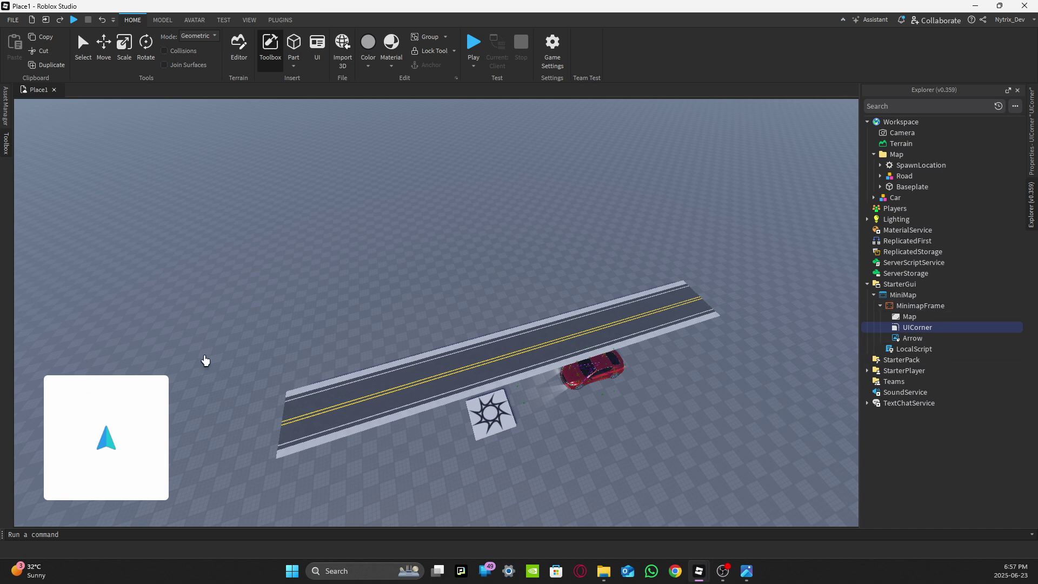
- Round the minimap into a circle by setting the UICorner's CornerRadius to 0, 200
click(1031, 138)
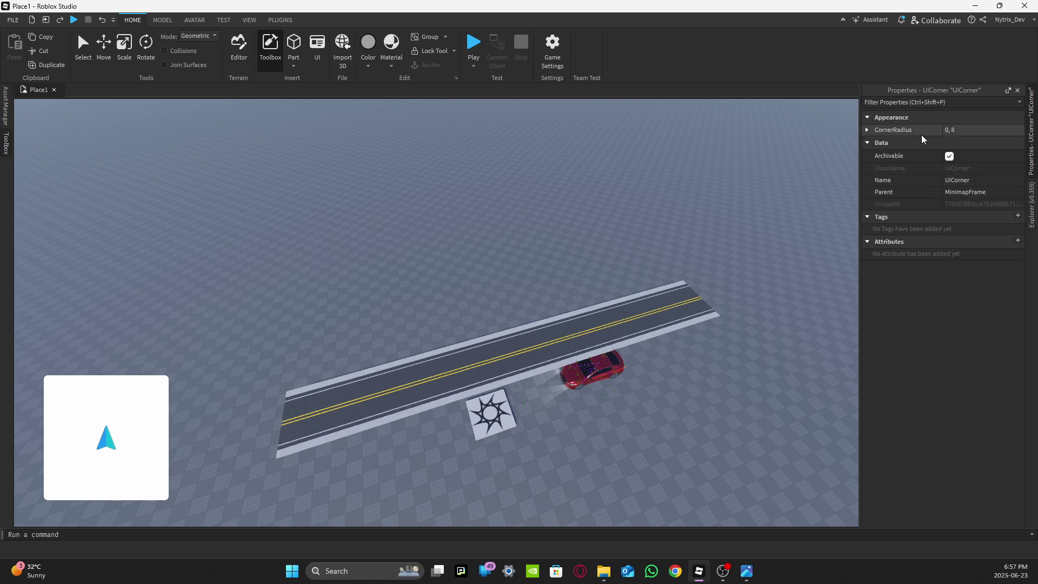
click(1031, 220)
click(1033, 166)
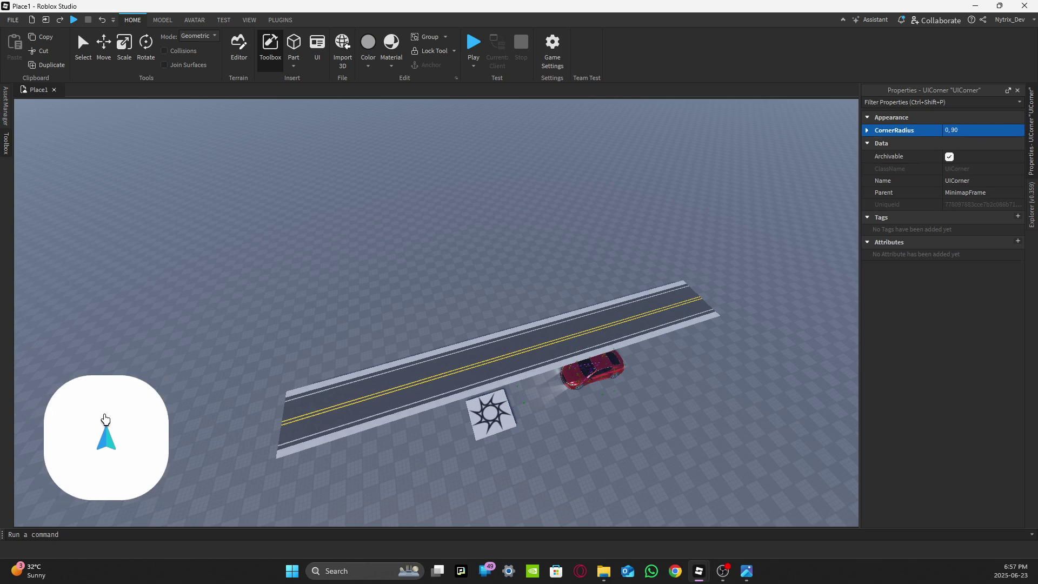
click(976, 133)
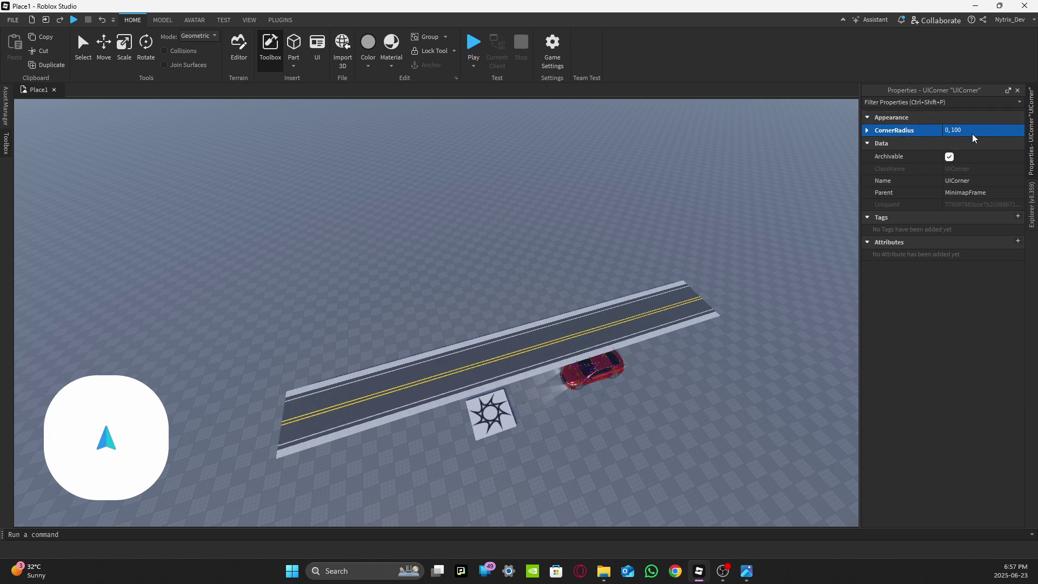
click(973, 134)
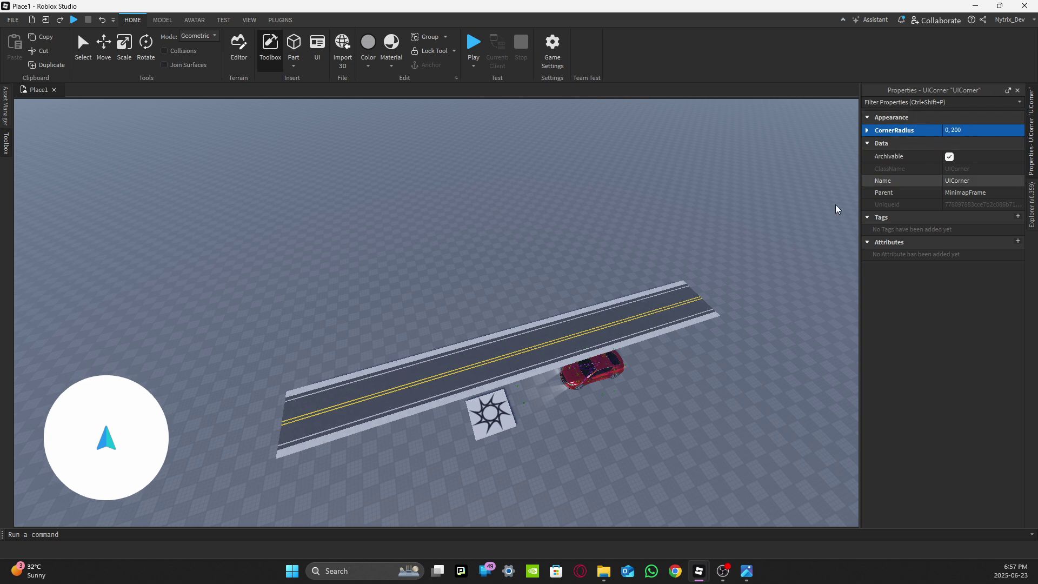
- Start a playtest of the circular minimap, walk from the spawn pad to the red car and get in
right_drag(120, 446, 200, 389)
click(473, 48)
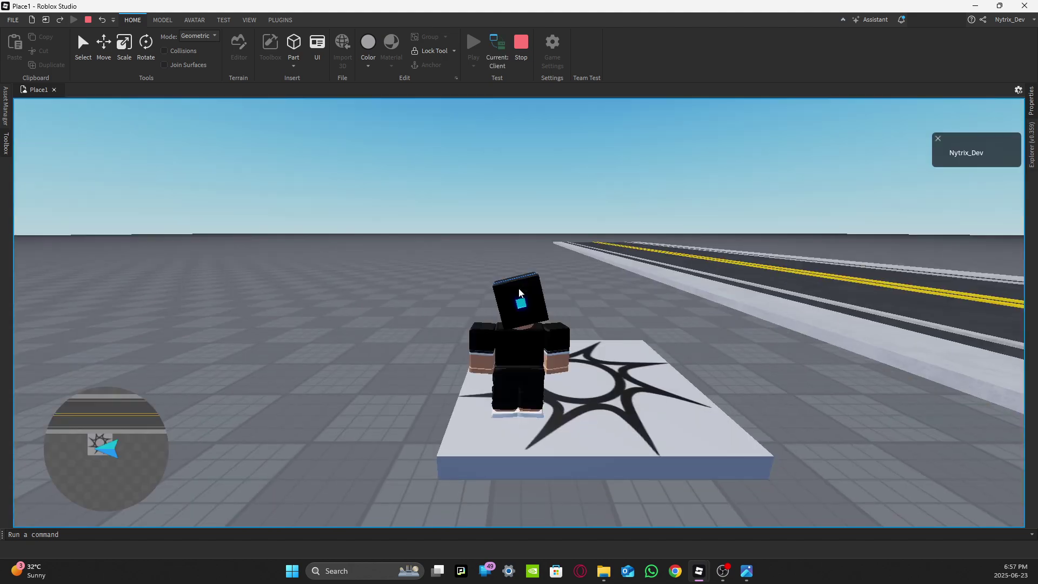
key(a)
key(space)
right_drag(220, 411, 389, 388)
key(a)
key(d)
key(w)
key(a)
key(e)
- Drive the red car around the baseplate and the road while checking the circular minimap, and stop the playtest
key(w)
key(a)
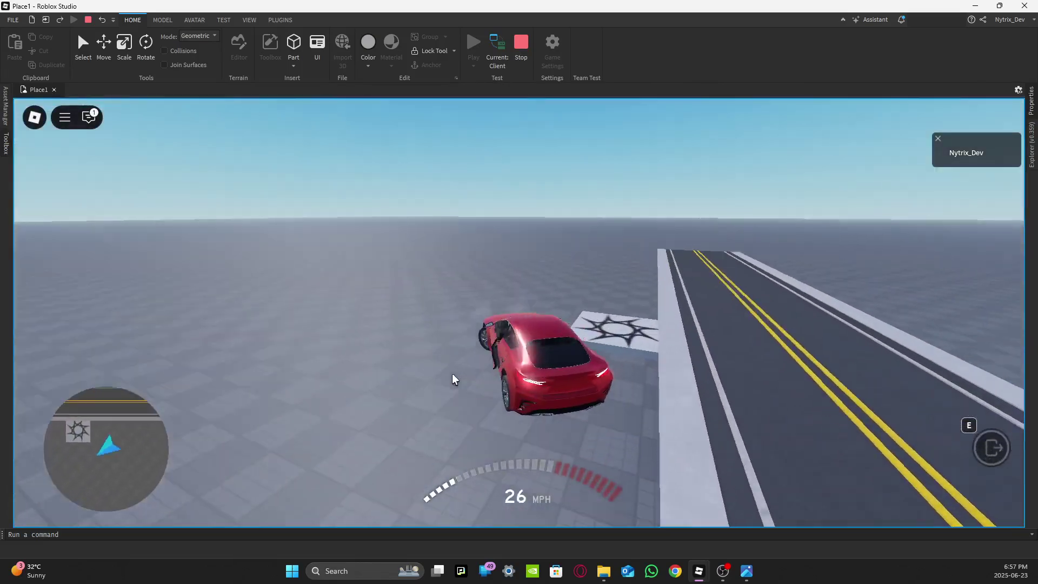
right_drag(452, 373, 97, 398)
key(d)
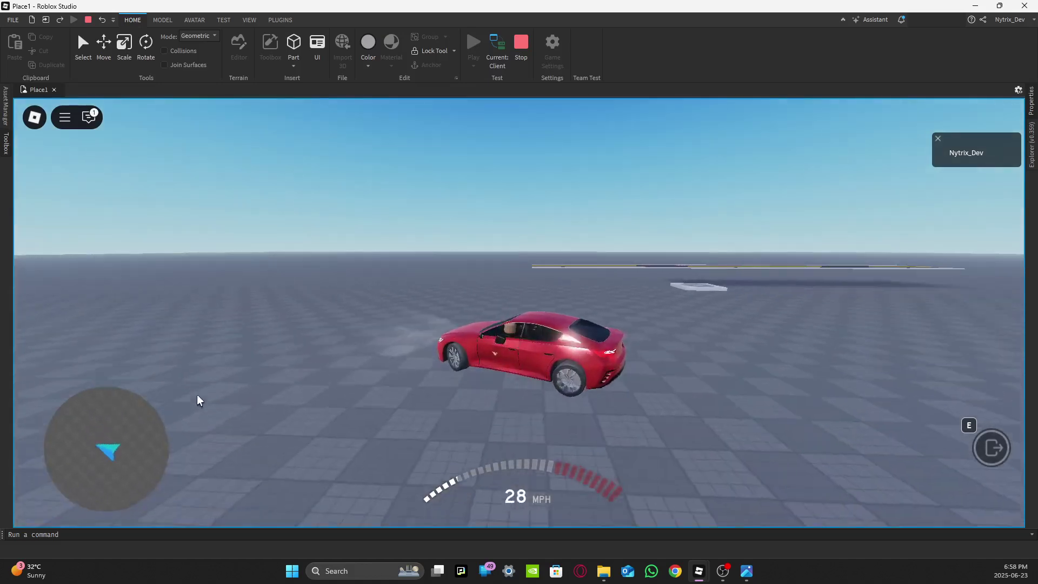
key(d)
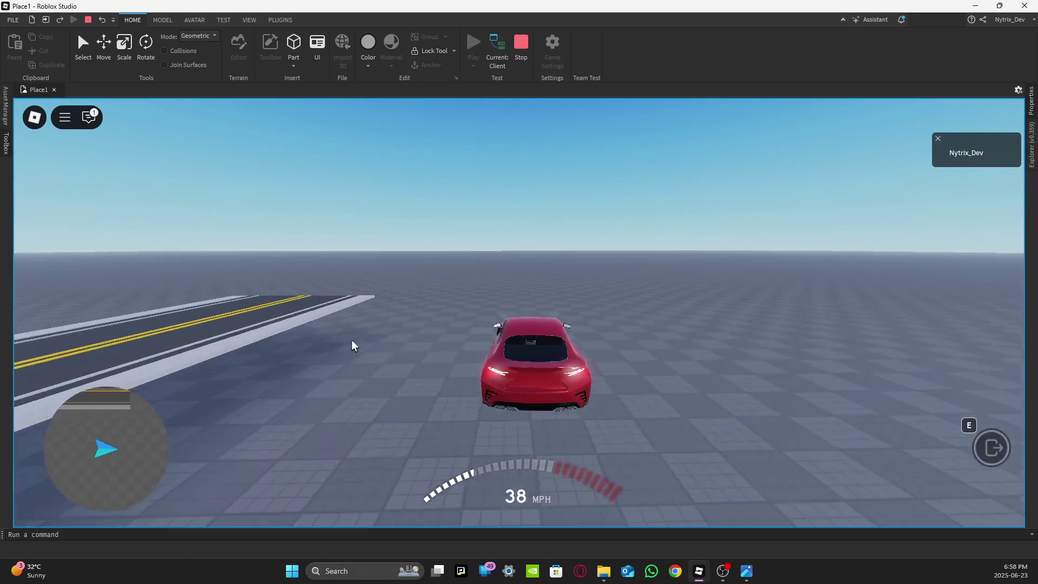
key(a)
key(a)
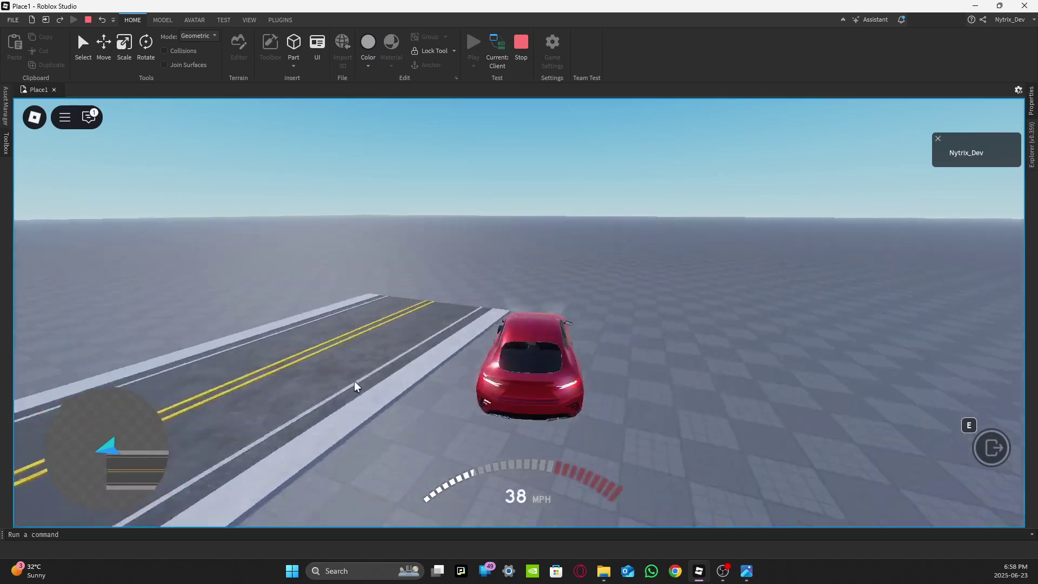
key(d)
key(a)
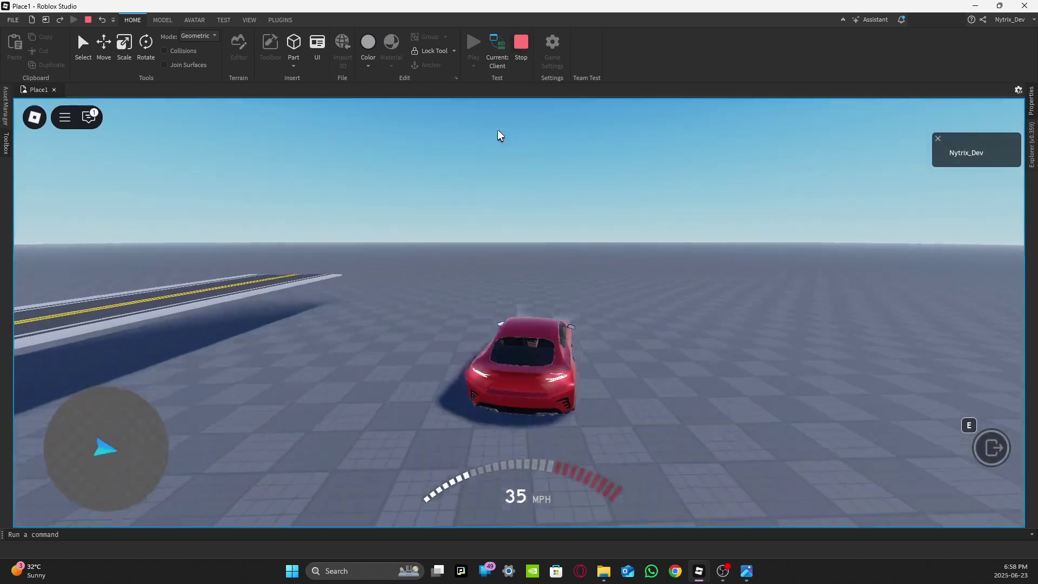
key(a)
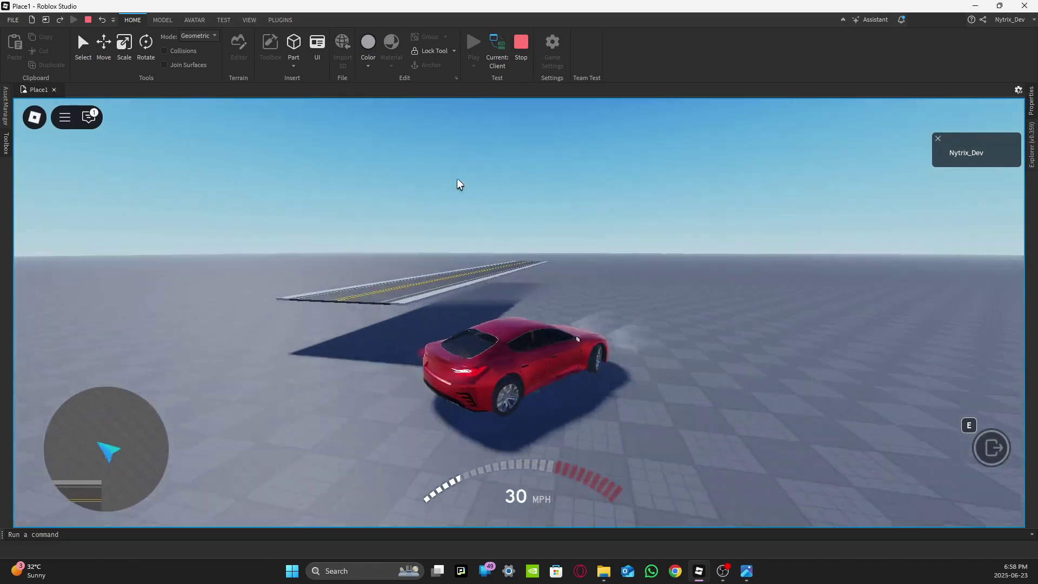
click(521, 47)
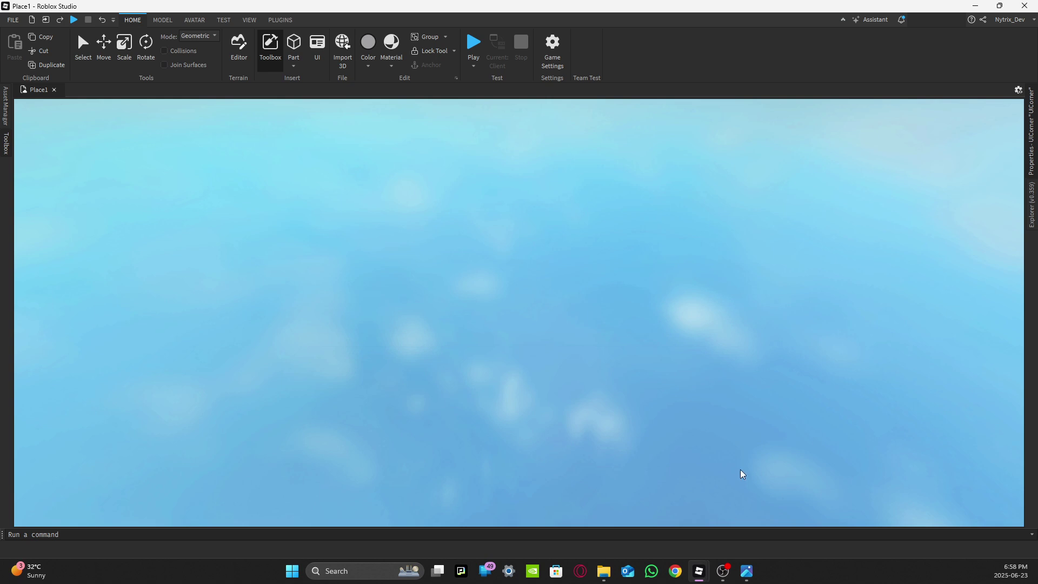